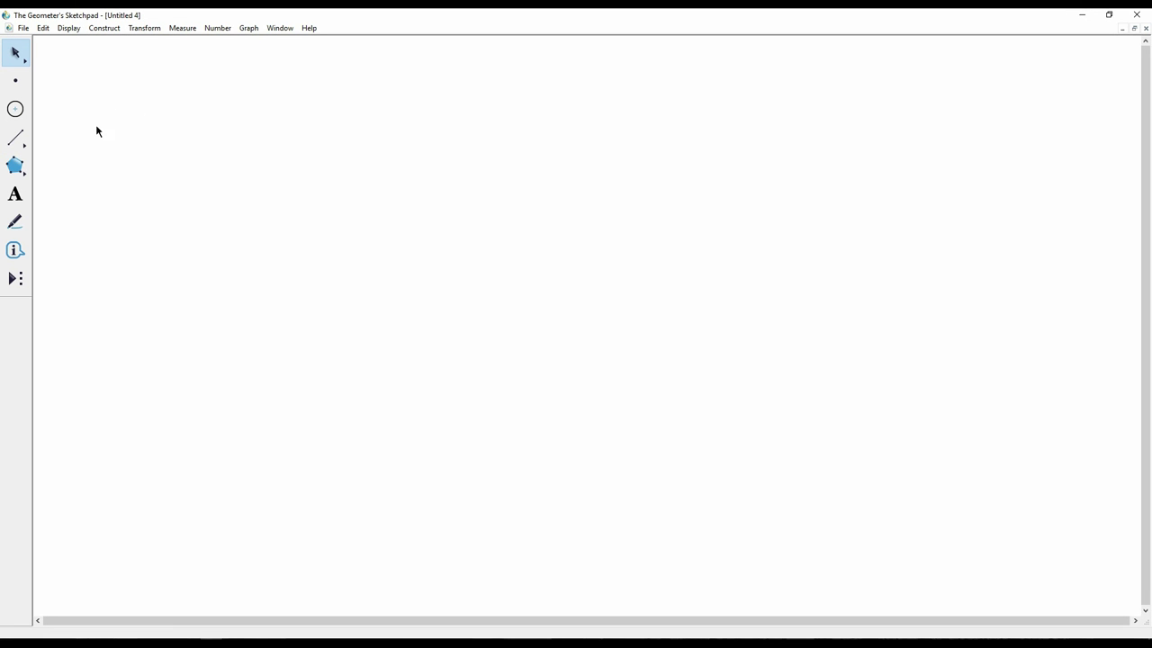
Step: Place points on the blank canvas with the Point tool
{"action": "left_click", "coordinate": [16, 81]}
{"action": "left_click", "coordinate": [55, 90]}
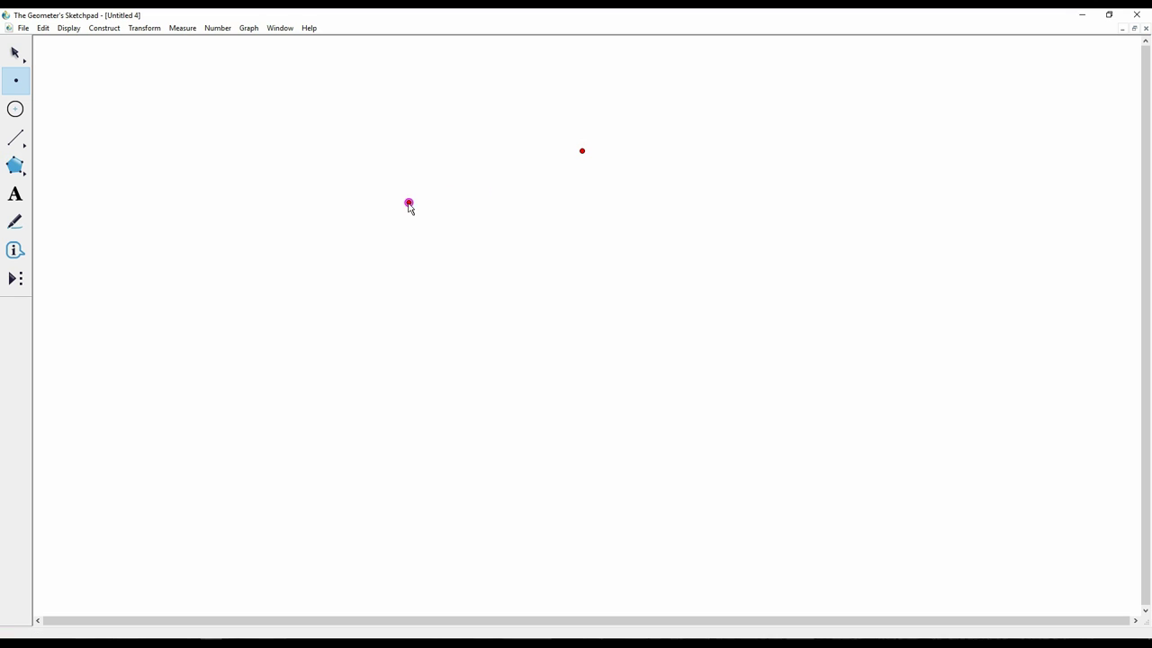
{"action": "key", "text": "ctrl+z"}
Step: Marquee-select the three points and construct an arc through them
{"action": "left_click", "coordinate": [15, 52]}
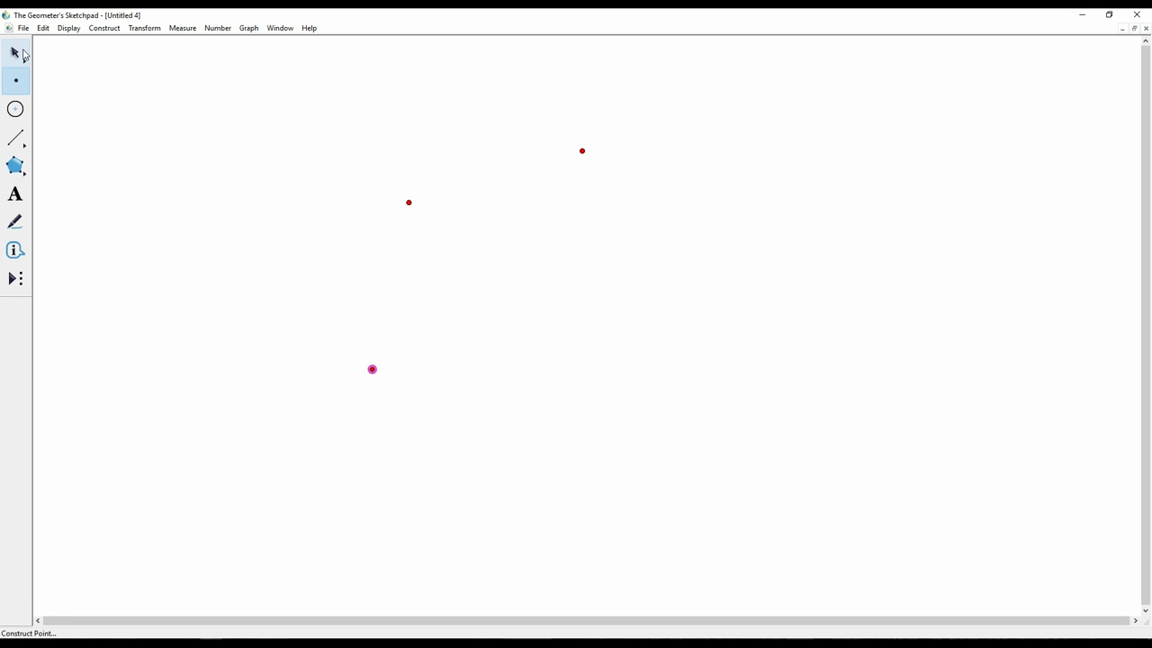
{"action": "left_click_drag", "start_coordinate": [620, 103], "coordinate": [292, 439]}
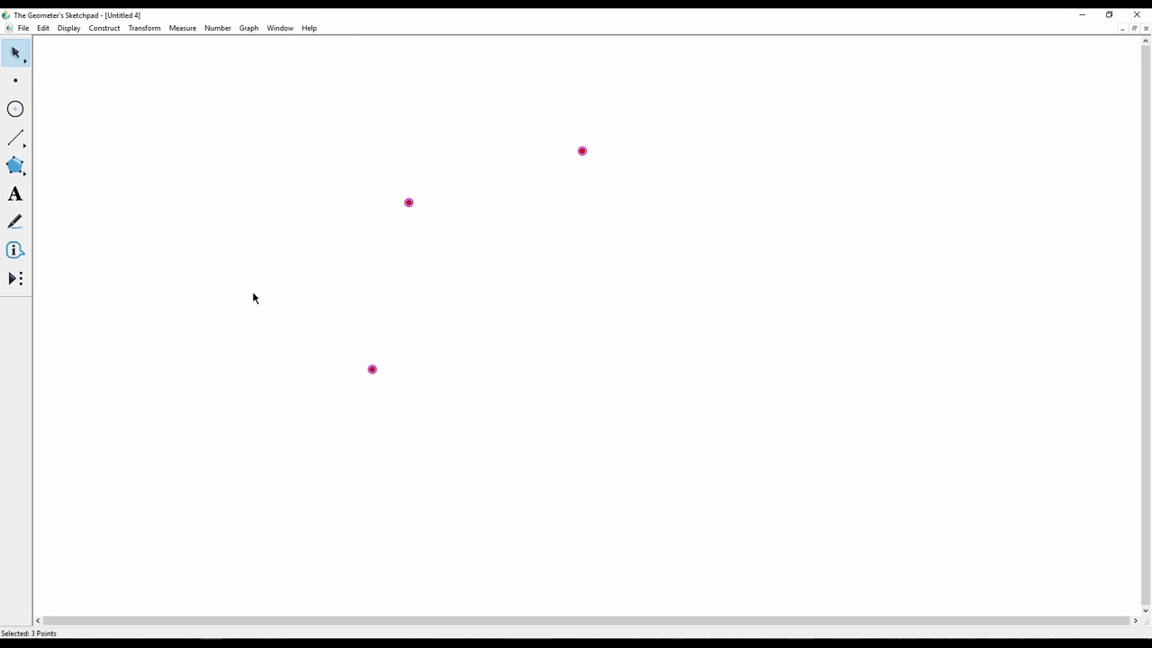
{"action": "left_click", "coordinate": [104, 28]}
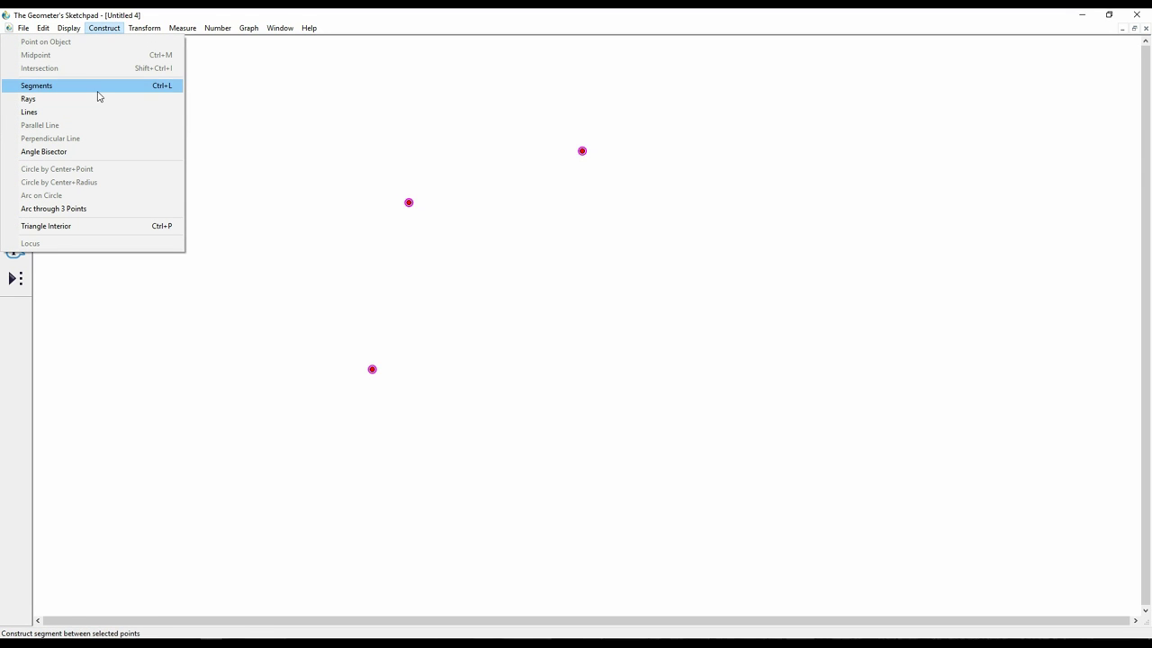
{"action": "left_click", "coordinate": [95, 210]}
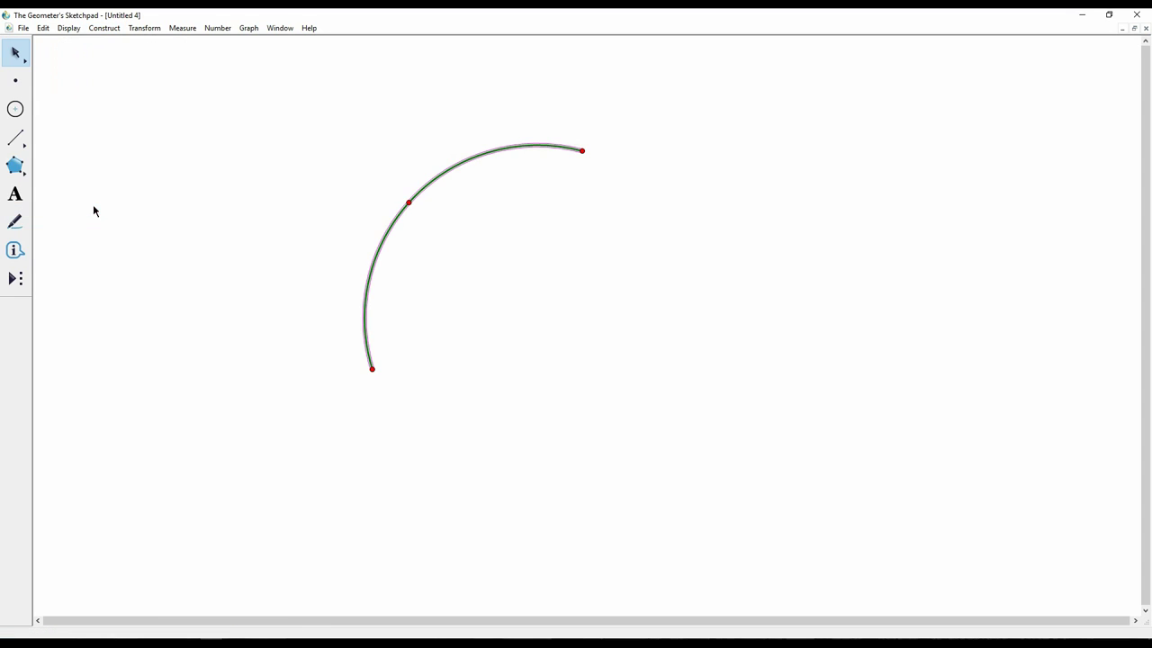
{"action": "left_click", "coordinate": [158, 191]}
Step: Undo the arc and draw a chord between the middle and lower points
{"action": "key", "text": "ctrl+z"}
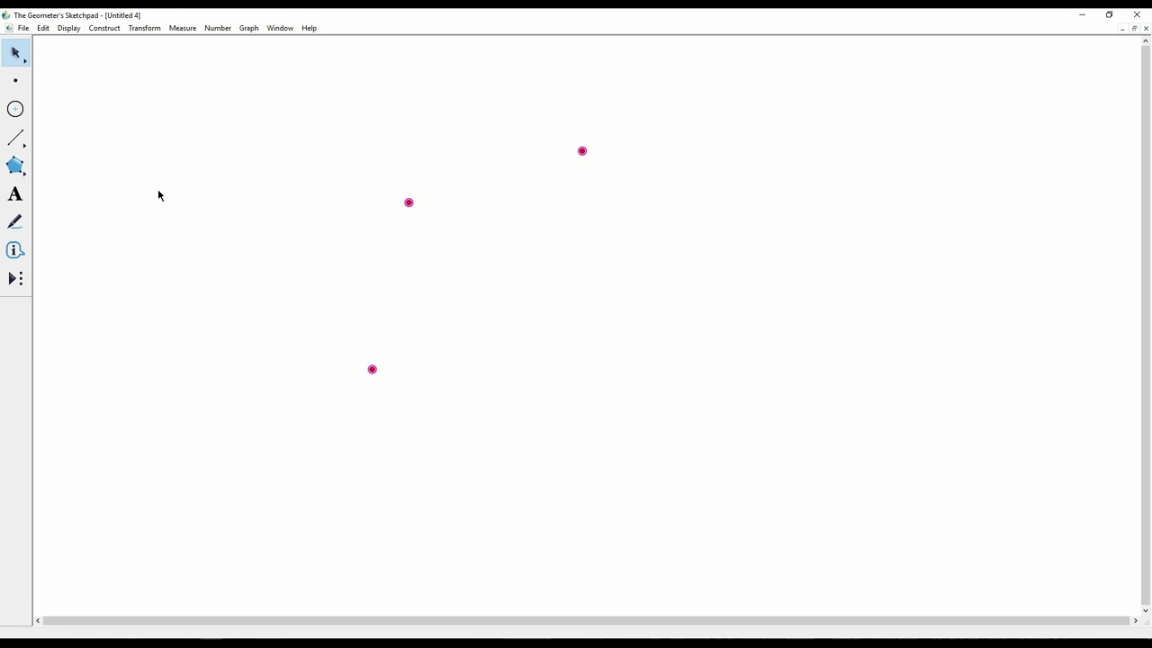
{"action": "left_click", "coordinate": [16, 138]}
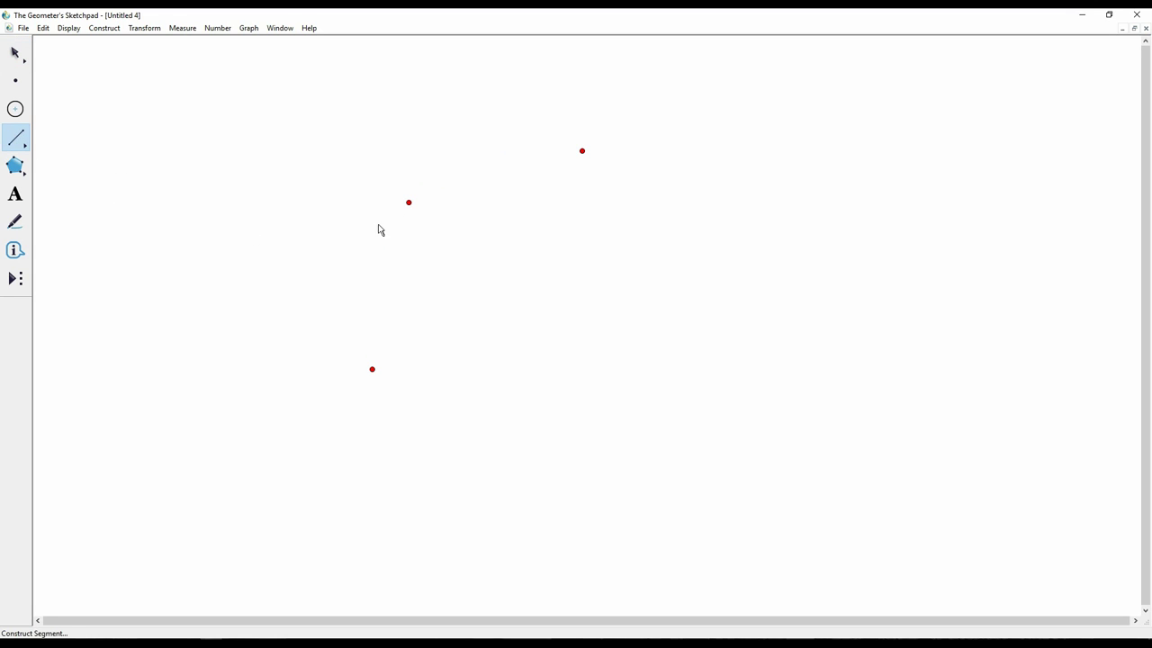
{"action": "left_click_drag", "start_coordinate": [408, 203], "coordinate": [373, 369]}
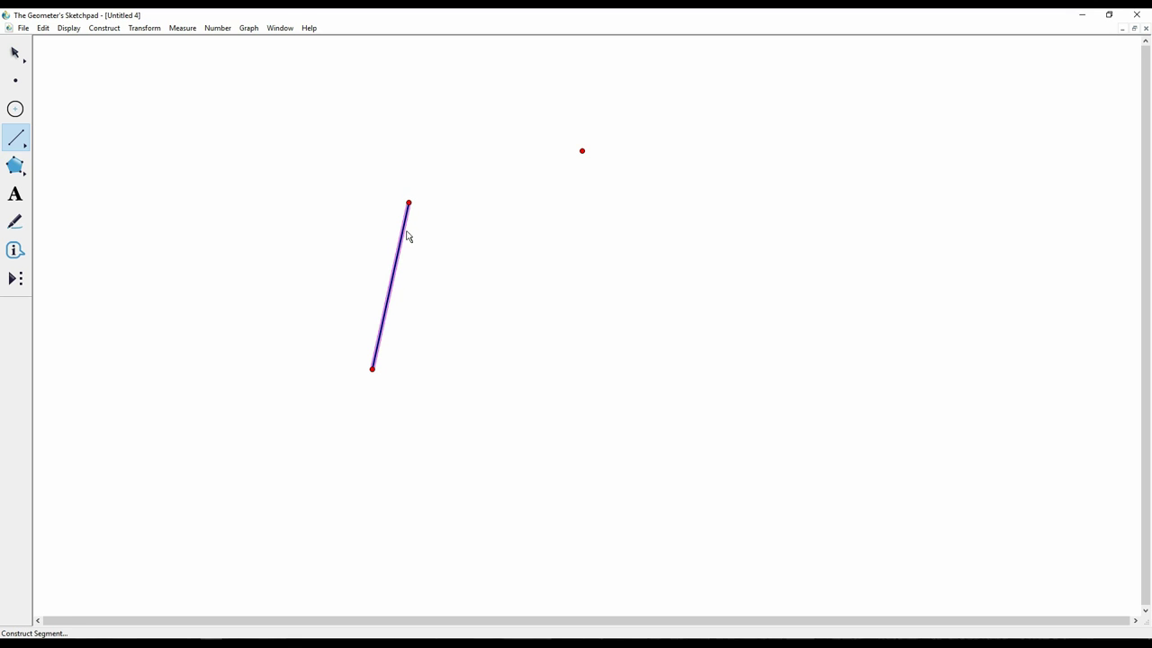
Step: Make the lower chord dashed and thin
{"action": "left_click", "coordinate": [21, 56]}
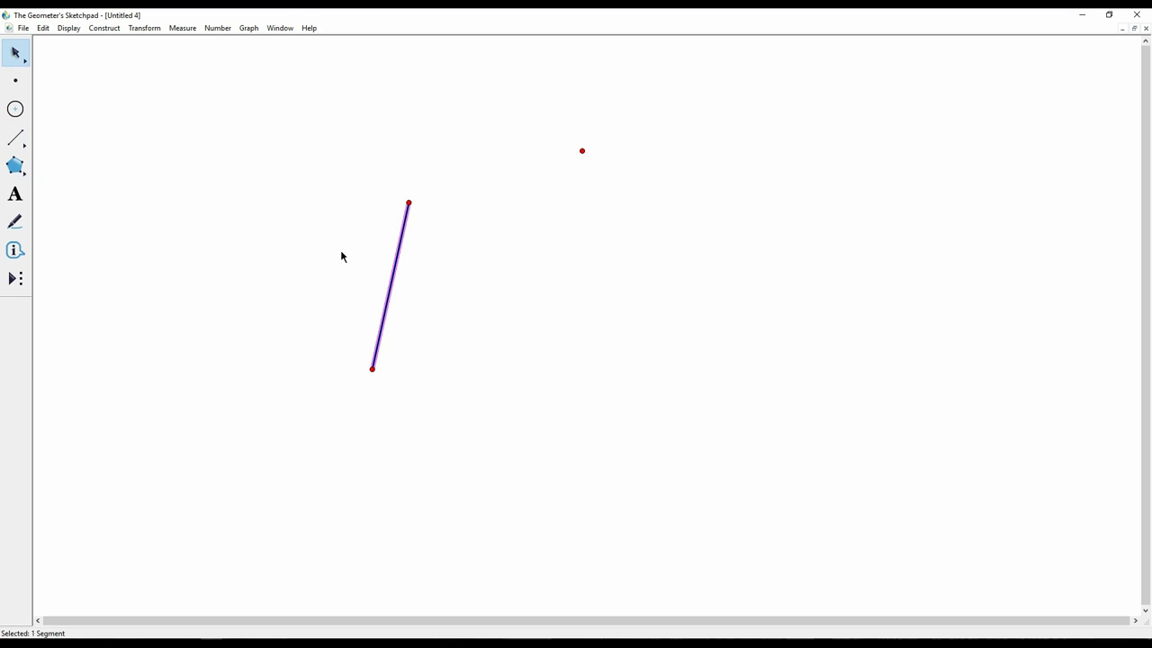
{"action": "right_click", "coordinate": [396, 267]}
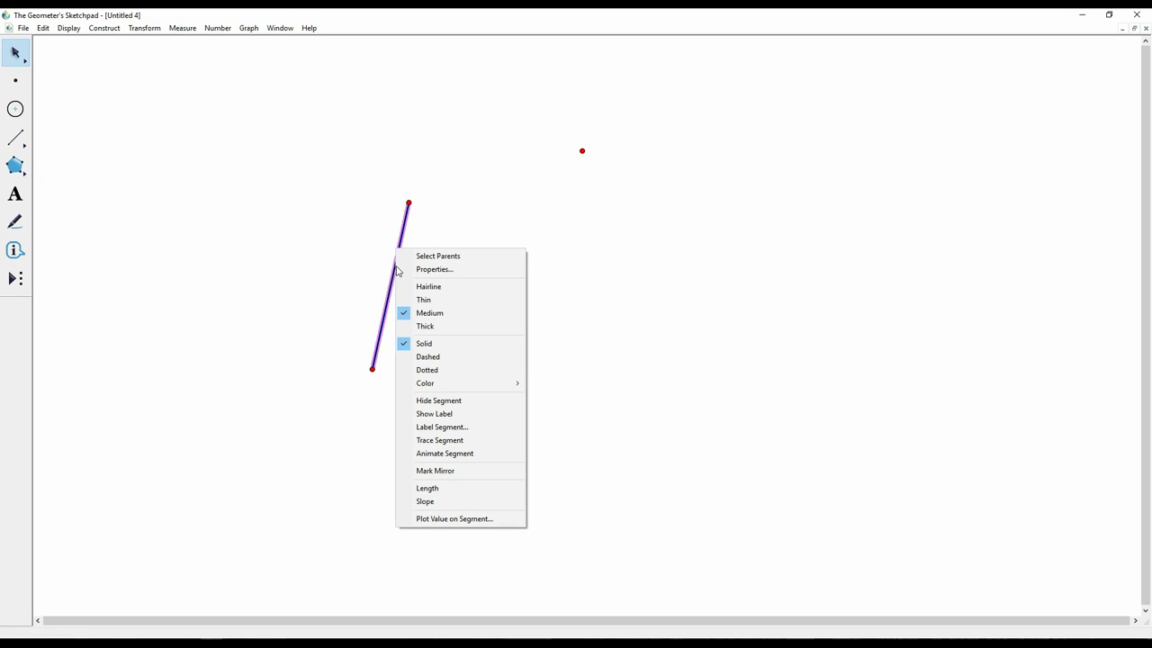
{"action": "left_click", "coordinate": [447, 358]}
{"action": "right_click", "coordinate": [388, 286]}
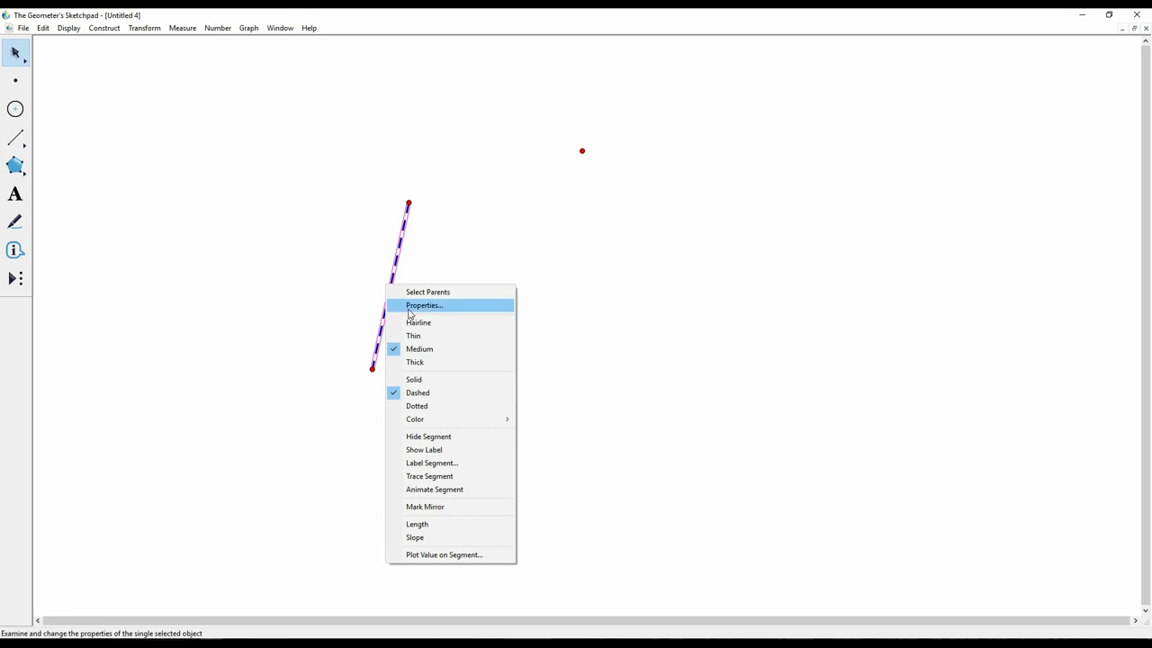
{"action": "left_click", "coordinate": [419, 336]}
{"action": "left_click", "coordinate": [416, 207]}
Step: Draw a second chord from the middle point to the upper-right point
{"action": "mouse_move", "coordinate": [410, 202]}
{"action": "left_mouse_down"}
{"action": "mouse_move", "coordinate": [559, 170]}
{"action": "mouse_move", "coordinate": [421, 199]}
{"action": "left_mouse_up"}
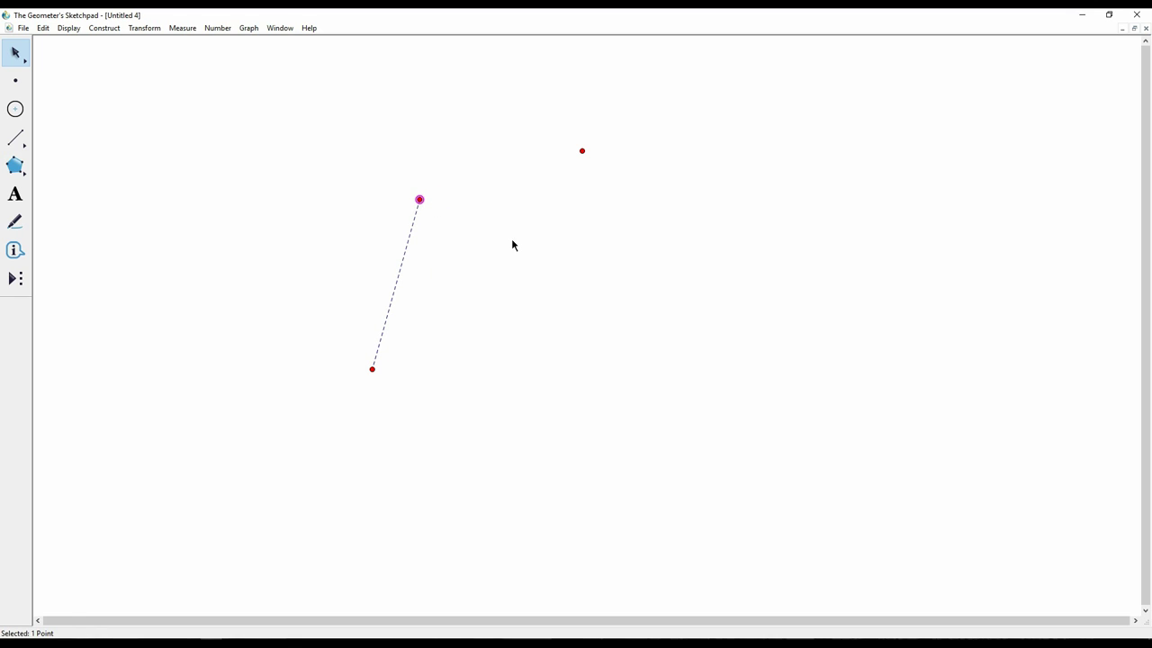
{"action": "key", "text": "ctrl+z"}
{"action": "left_click", "coordinate": [15, 137]}
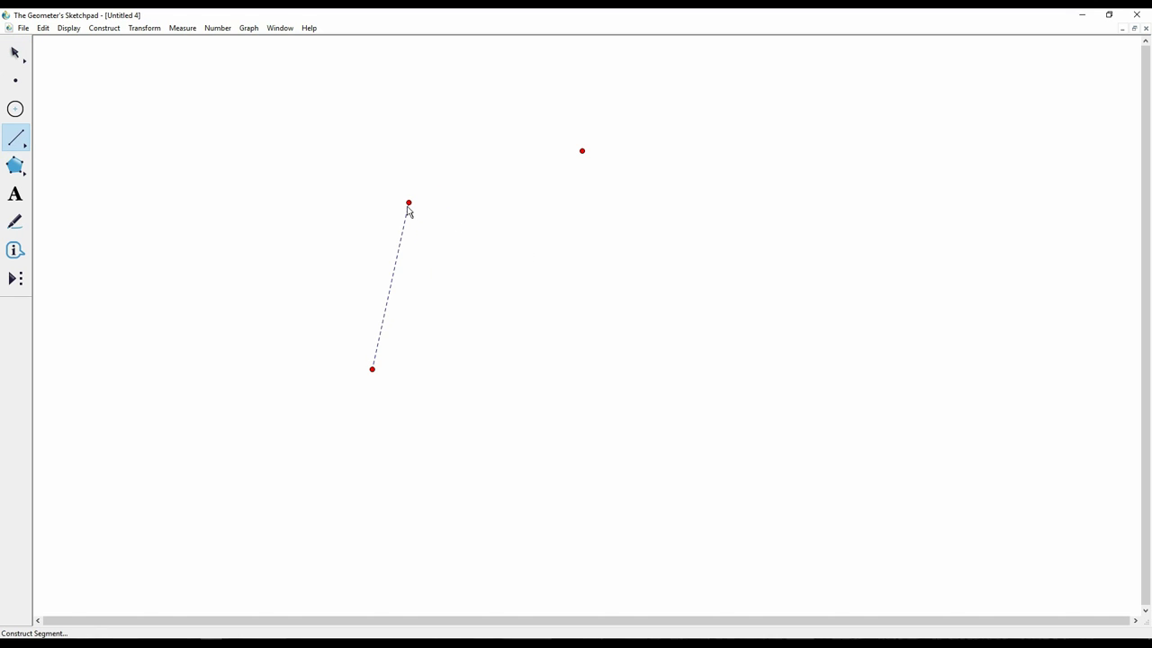
{"action": "left_click_drag", "start_coordinate": [409, 202], "coordinate": [582, 151]}
{"action": "left_click", "coordinate": [453, 216]}
{"action": "key", "text": "Escape"}
Step: Construct the lower chord's midpoint and a perpendicular line through it
{"action": "left_click", "coordinate": [398, 268]}
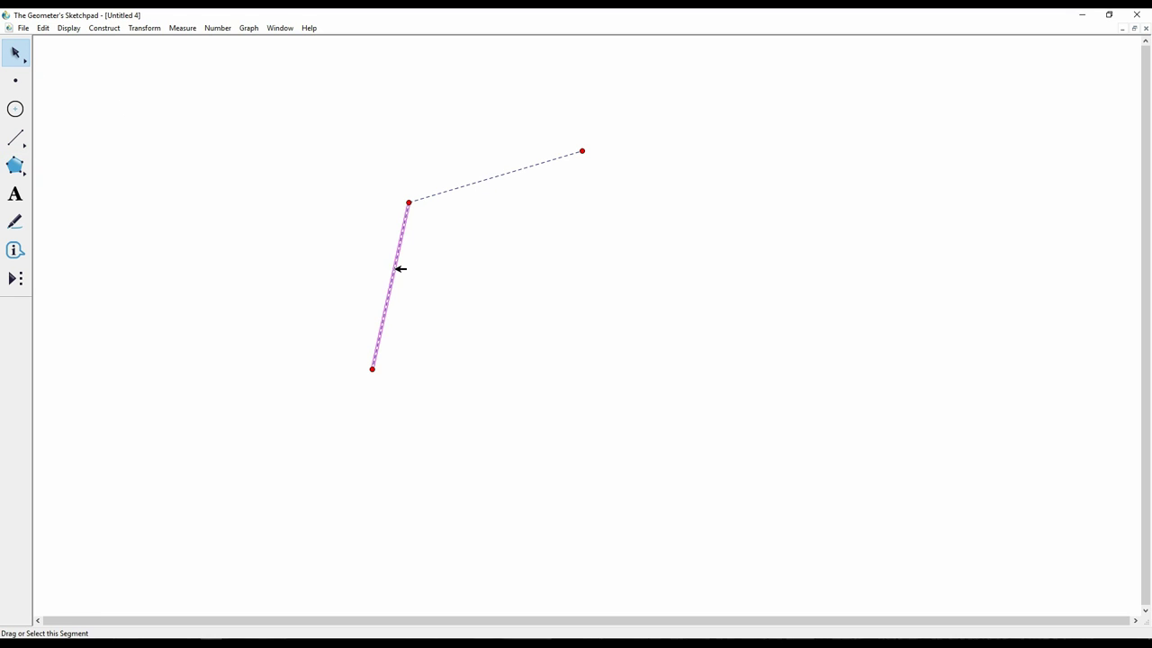
{"action": "left_click", "coordinate": [105, 30]}
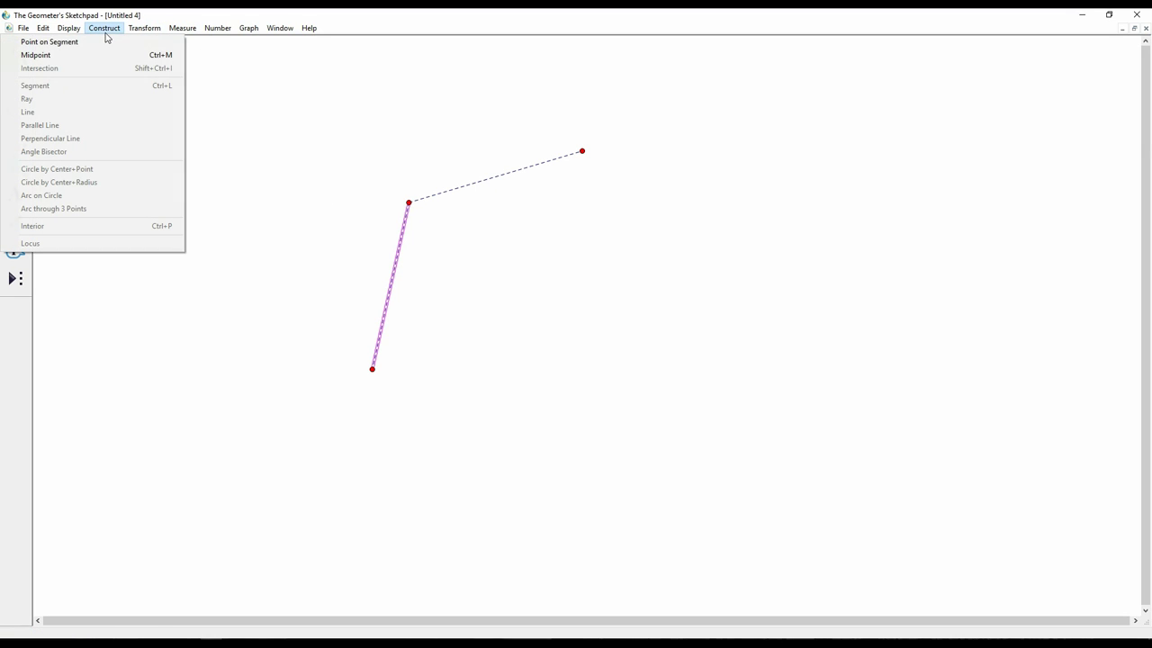
{"action": "left_click", "coordinate": [99, 54]}
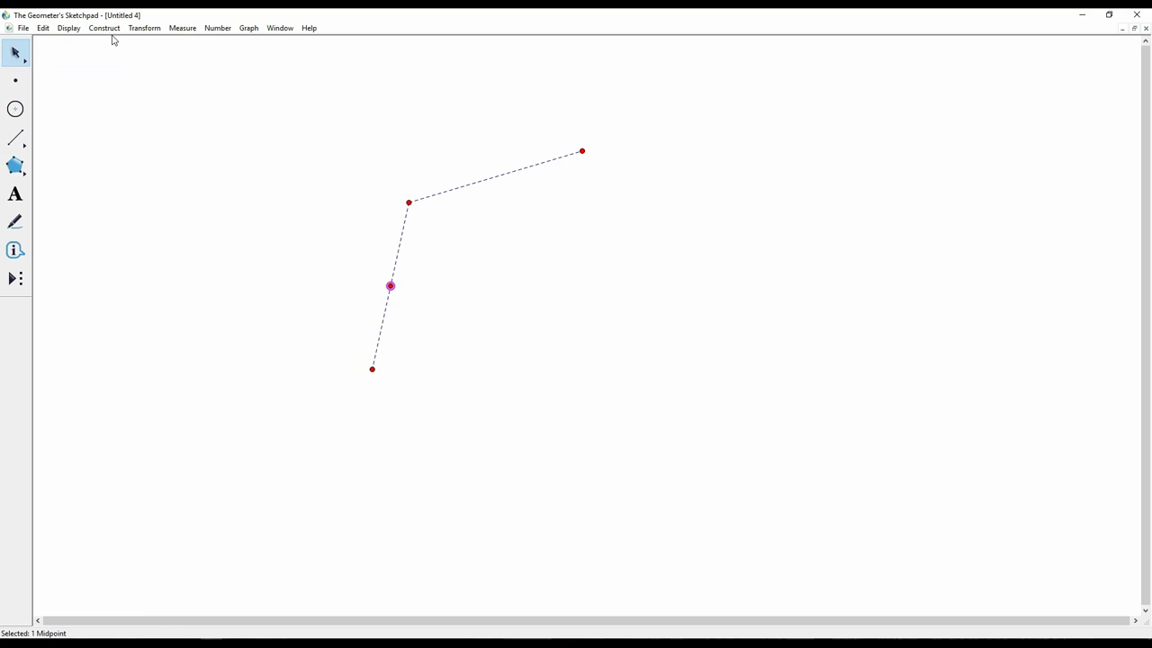
{"action": "left_click", "coordinate": [402, 239]}
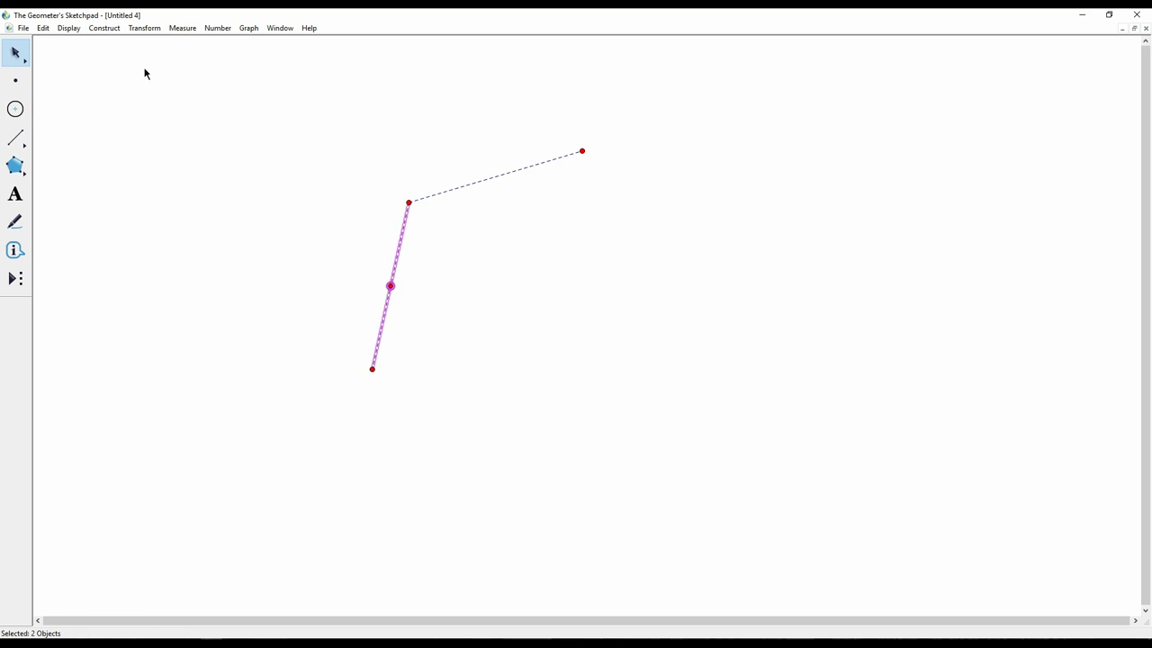
{"action": "left_click", "coordinate": [105, 28]}
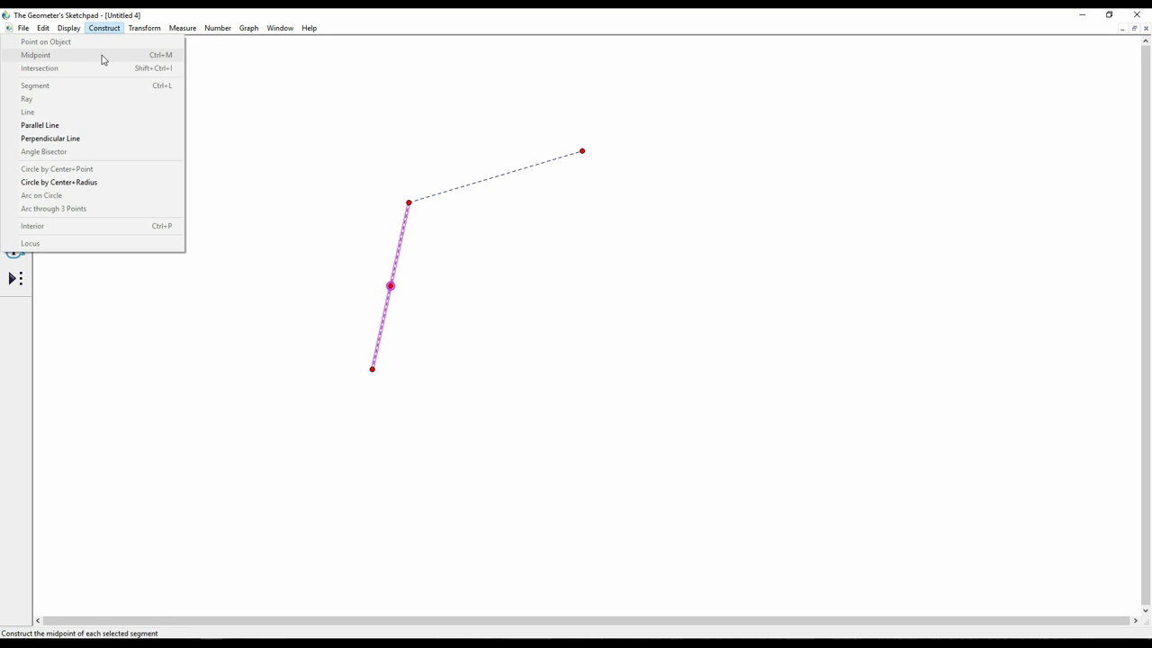
{"action": "left_click", "coordinate": [98, 137]}
{"action": "left_click", "coordinate": [431, 258]}
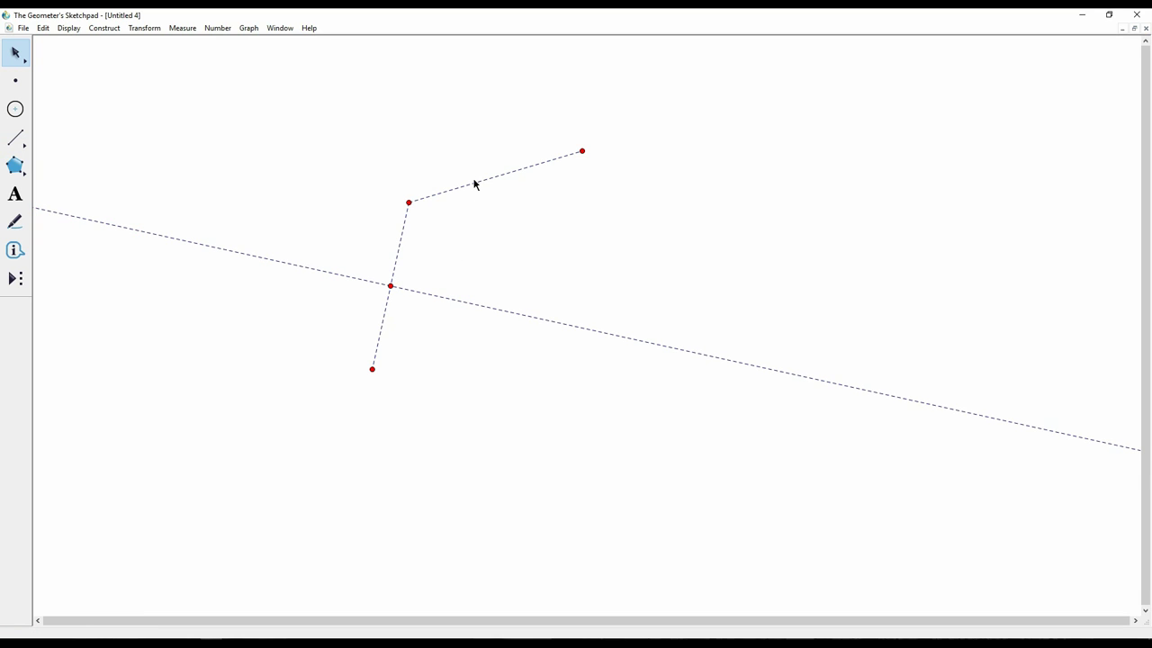
Step: Construct the upper chord's midpoint and its perpendicular bisector
{"action": "left_click", "coordinate": [479, 183]}
{"action": "left_click", "coordinate": [106, 28]}
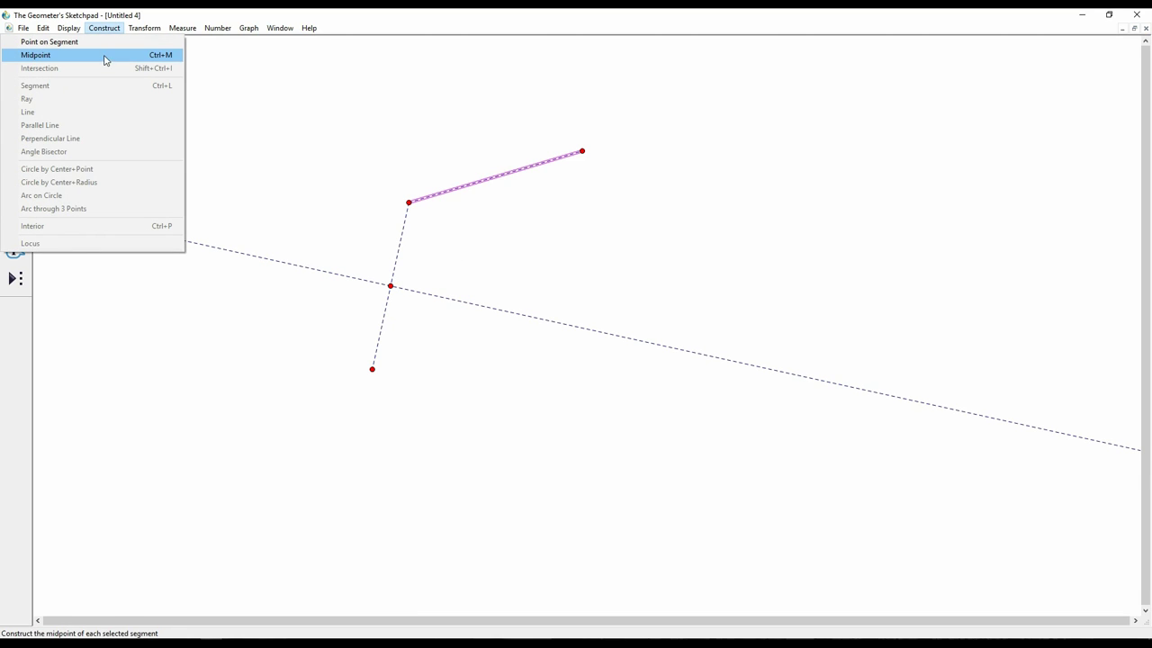
{"action": "left_click", "coordinate": [104, 56]}
{"action": "left_click", "coordinate": [465, 183], "text": "shift"}
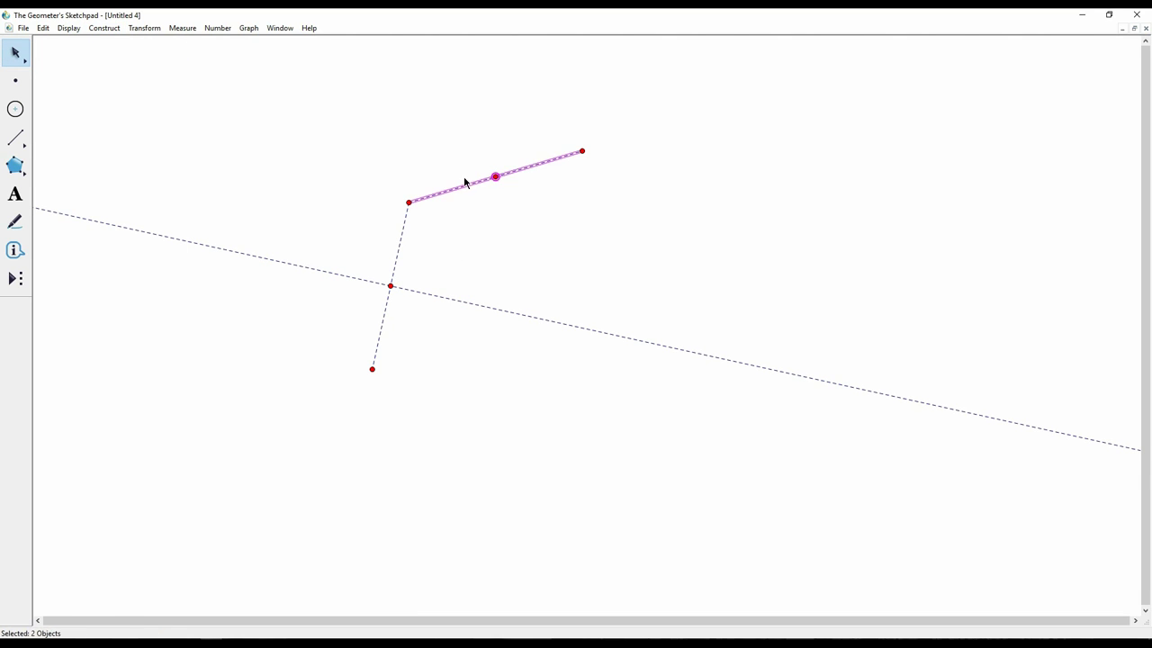
{"action": "left_click", "coordinate": [105, 28]}
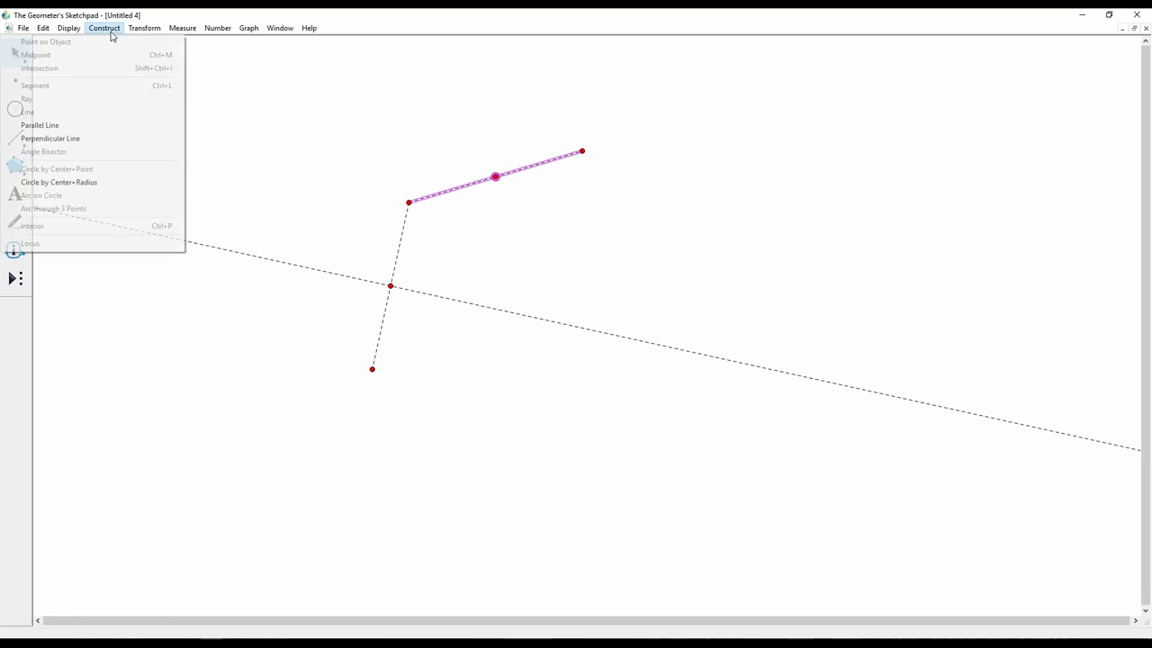
{"action": "left_click", "coordinate": [104, 137]}
{"action": "left_click", "coordinate": [447, 271]}
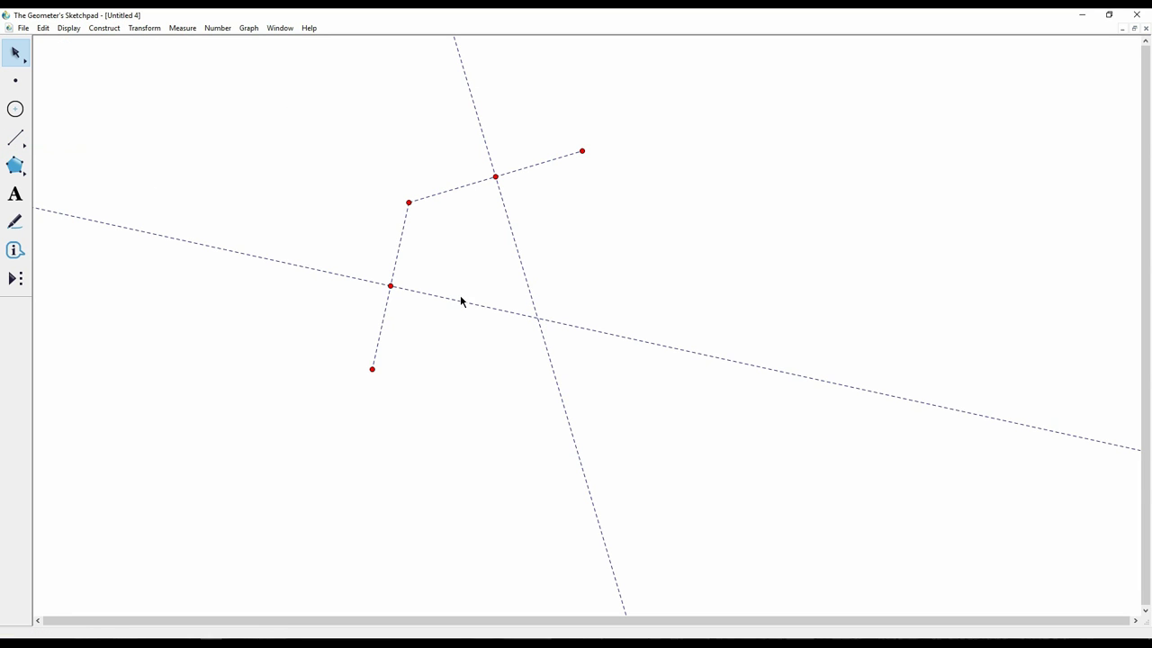
Step: Mark the intersection of the two perpendicular bisectors as the centre
{"action": "left_click", "coordinate": [464, 301]}
{"action": "left_click", "coordinate": [521, 261], "text": "shift"}
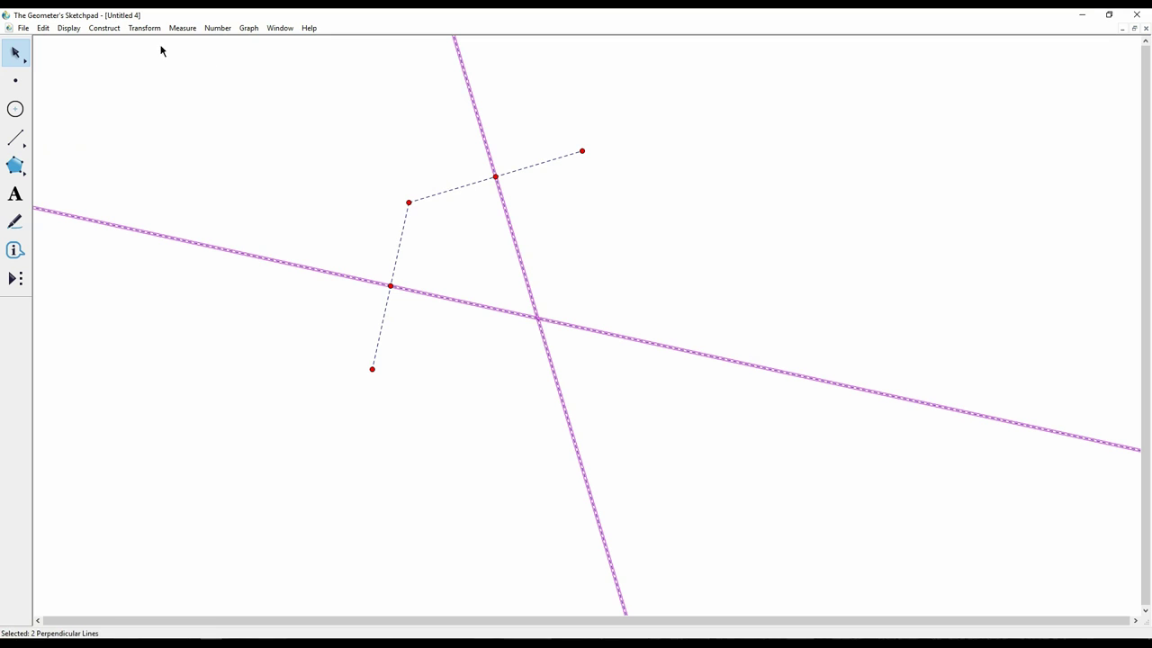
{"action": "left_click", "coordinate": [104, 28]}
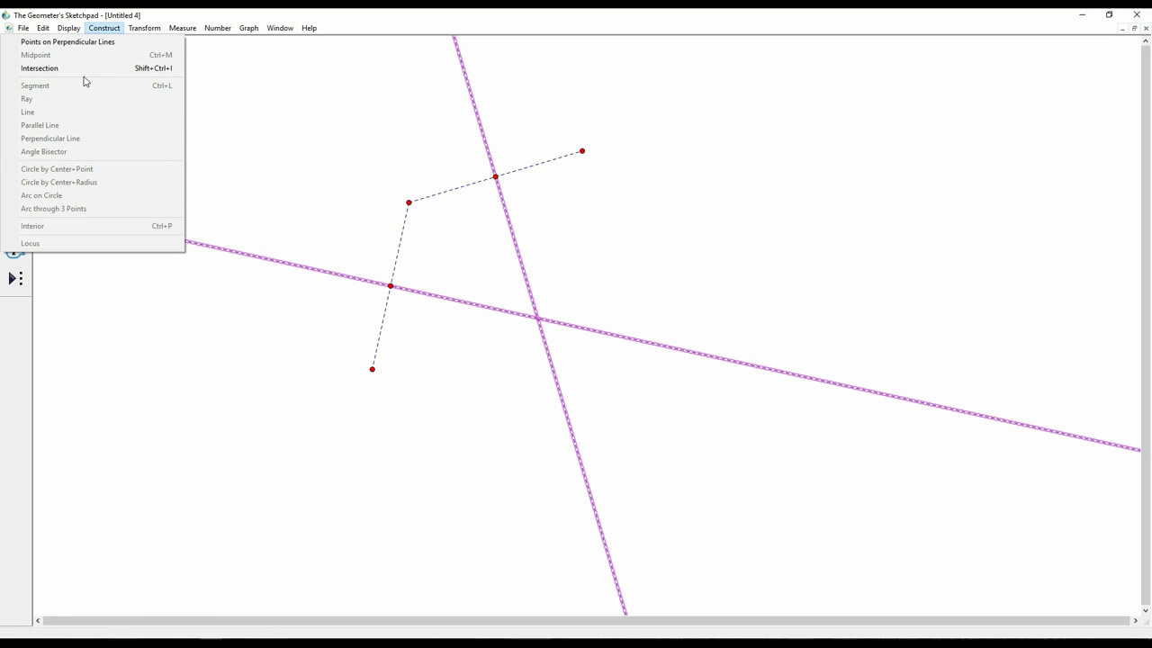
{"action": "left_click", "coordinate": [86, 72]}
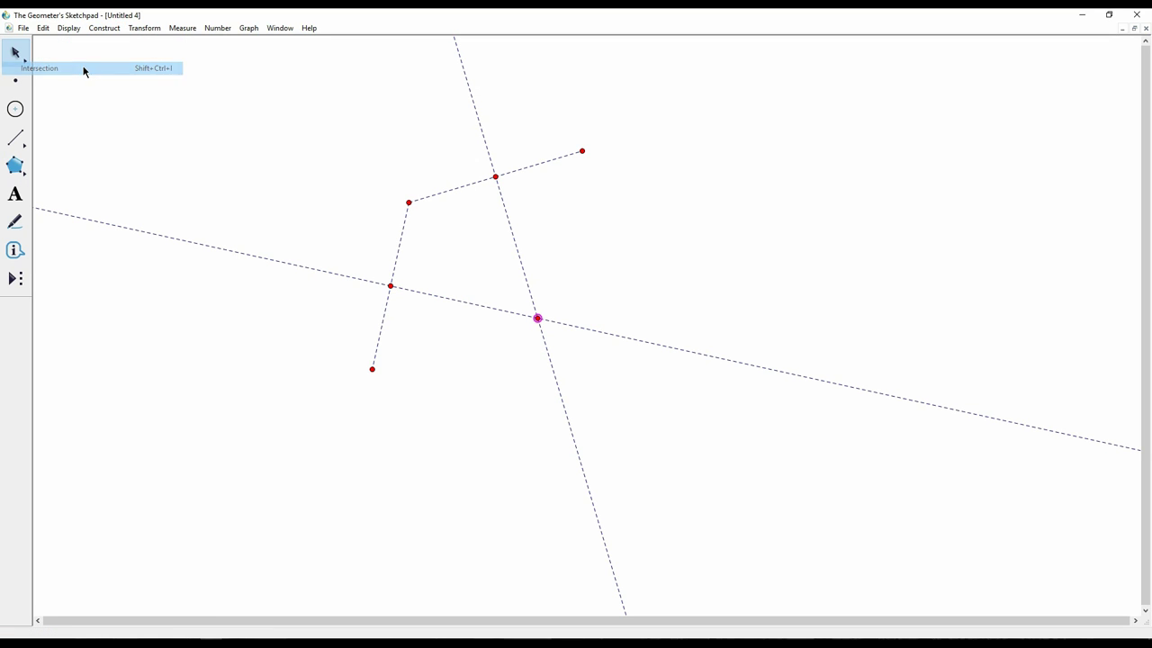
{"action": "left_click", "coordinate": [372, 368]}
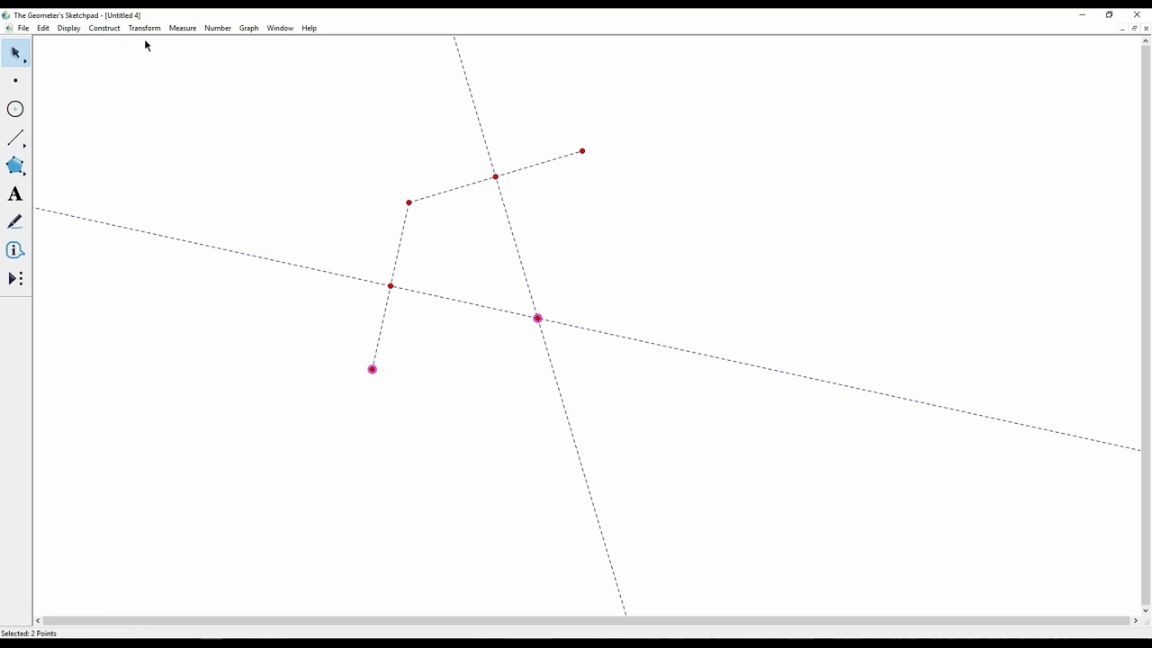
Step: Construct a circle centred at the crossing through the lower-left endpoint, styled solid and thicker
{"action": "left_click", "coordinate": [104, 28]}
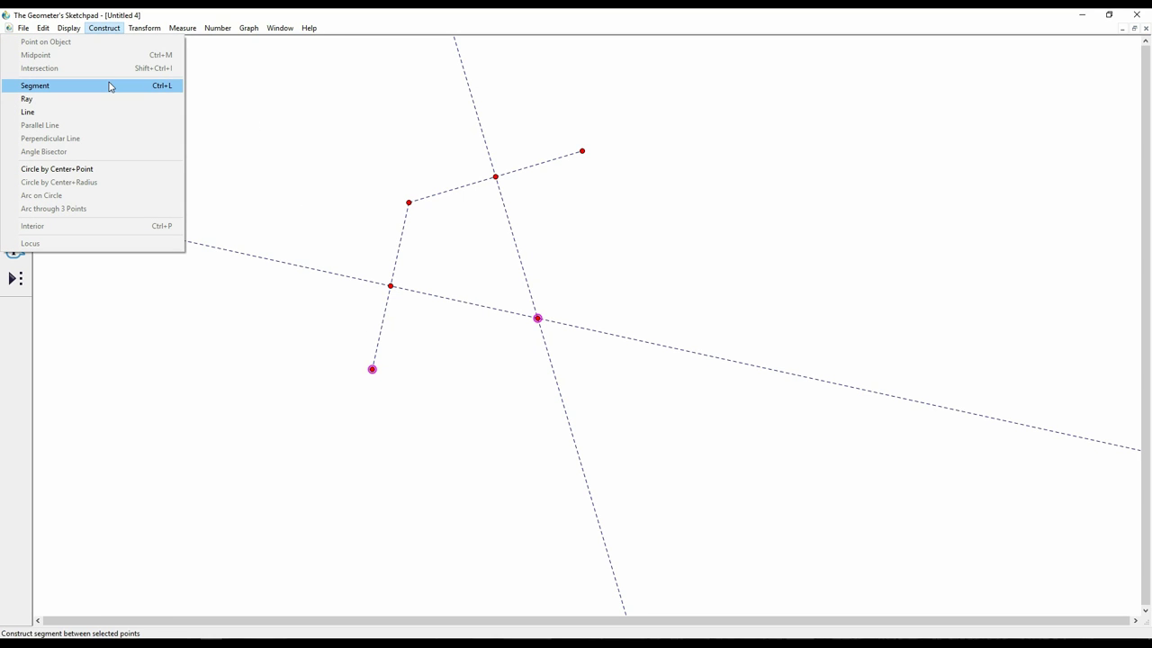
{"action": "left_click", "coordinate": [116, 169]}
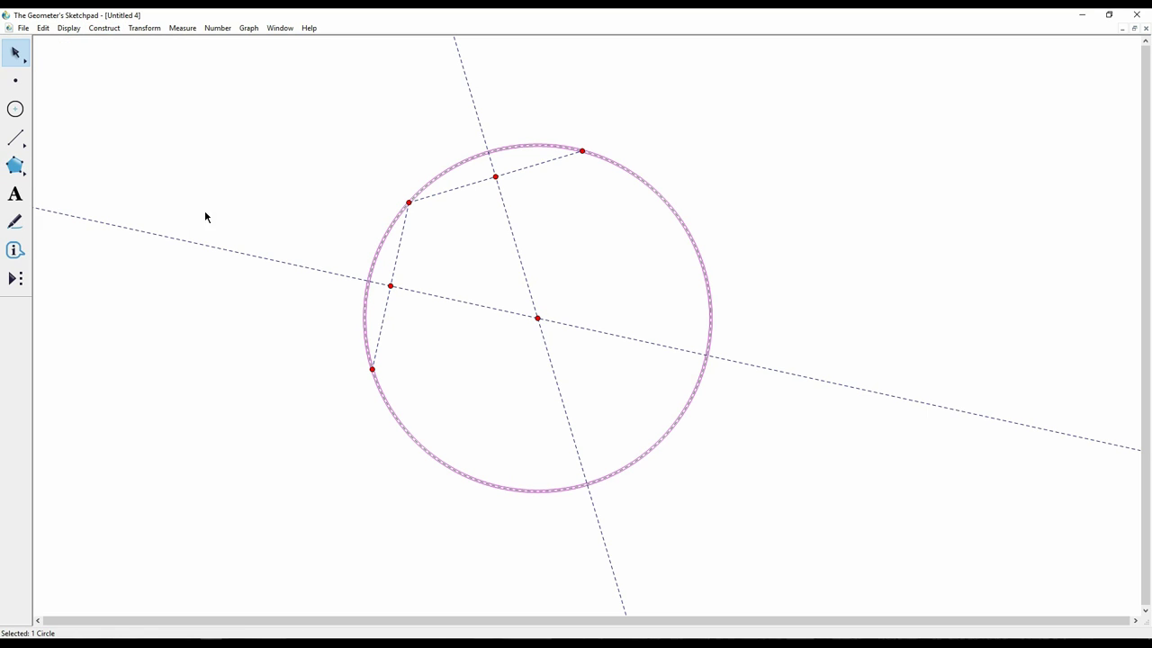
{"action": "right_click", "coordinate": [422, 191]}
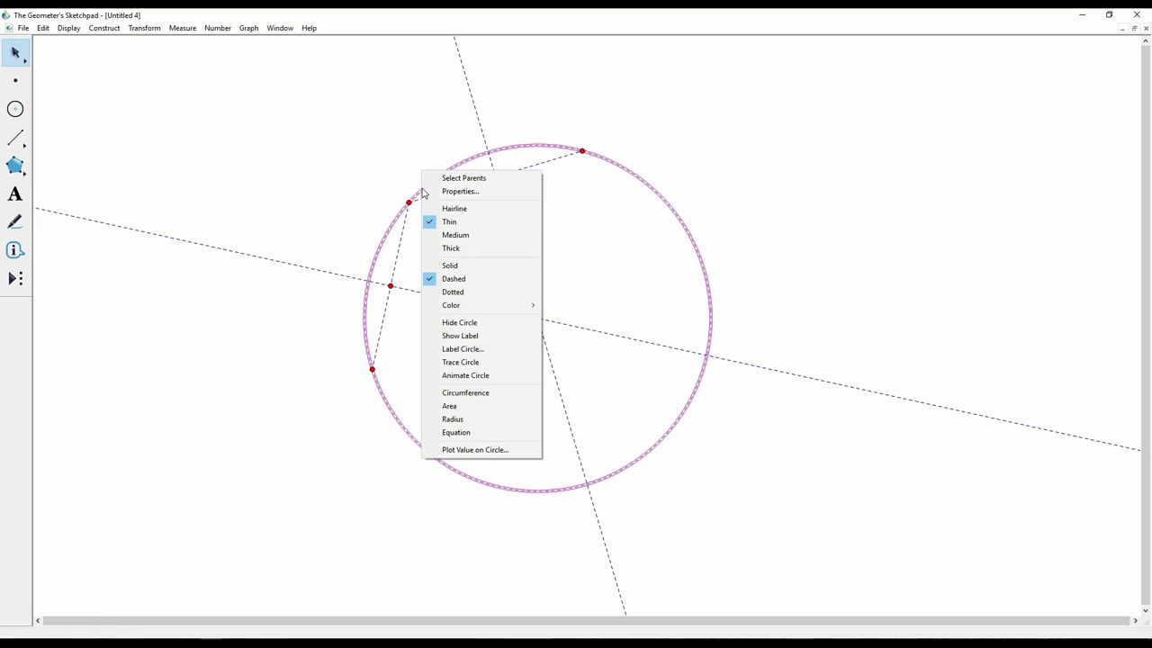
{"action": "left_click", "coordinate": [477, 265]}
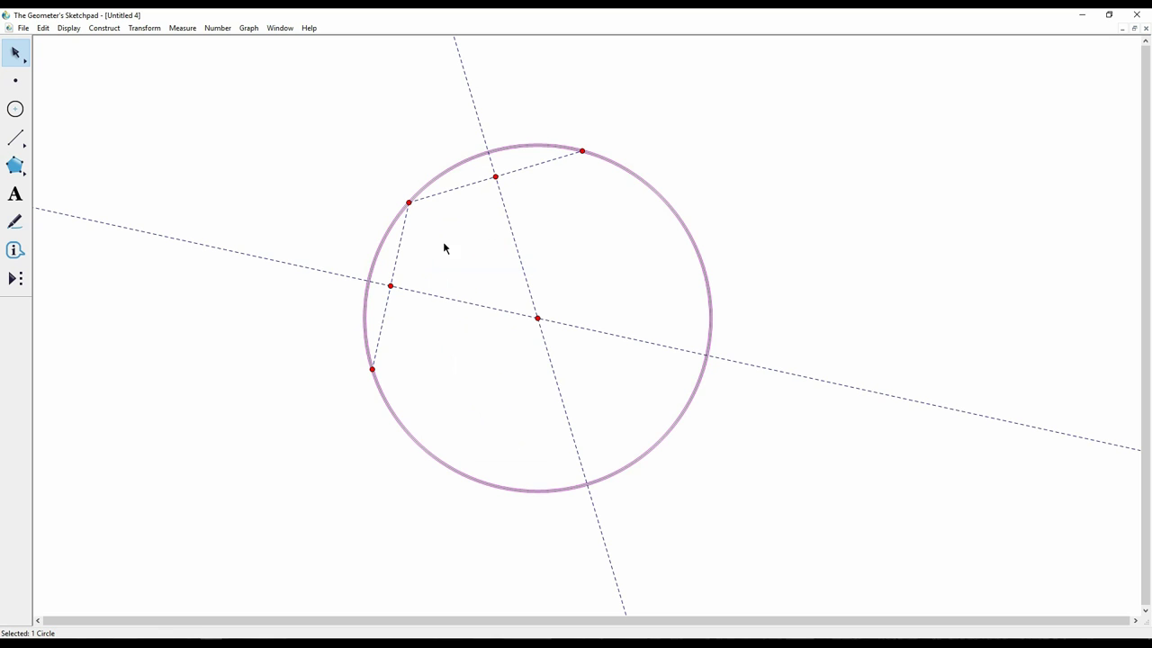
{"action": "right_click", "coordinate": [434, 183]}
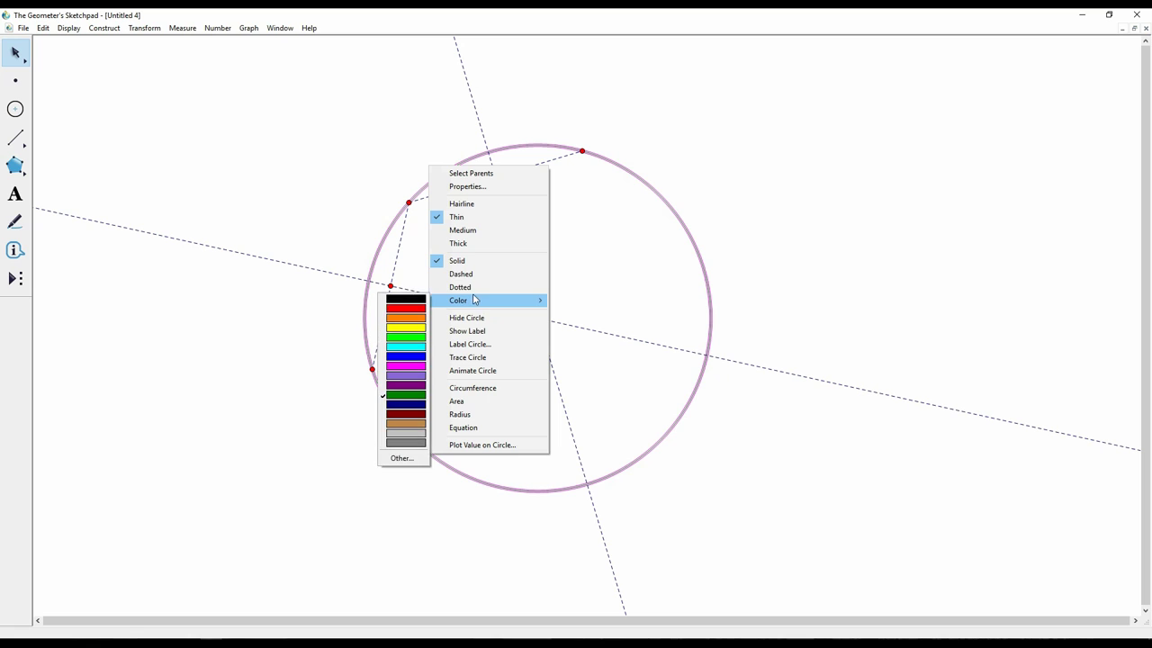
{"action": "left_click", "coordinate": [478, 231]}
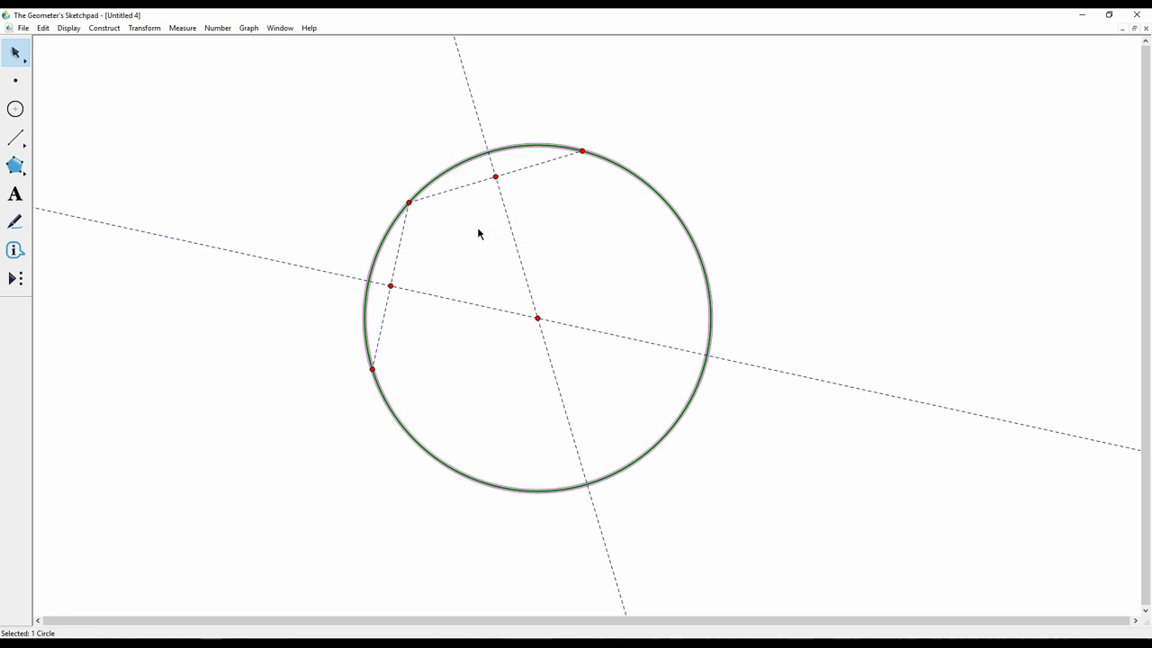
{"action": "left_click", "coordinate": [450, 236]}
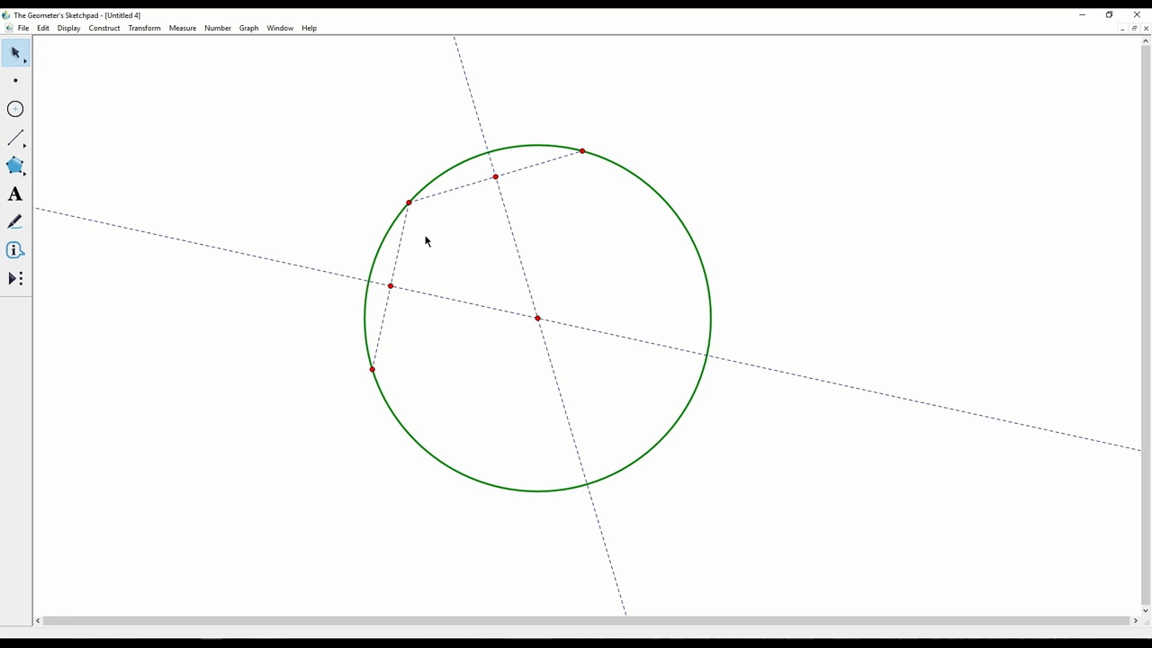
Step: Drag the chord endpoints around to watch the circle and bisectors resize and re-centre
{"action": "left_click_drag", "start_coordinate": [411, 202], "coordinate": [643, 378]}
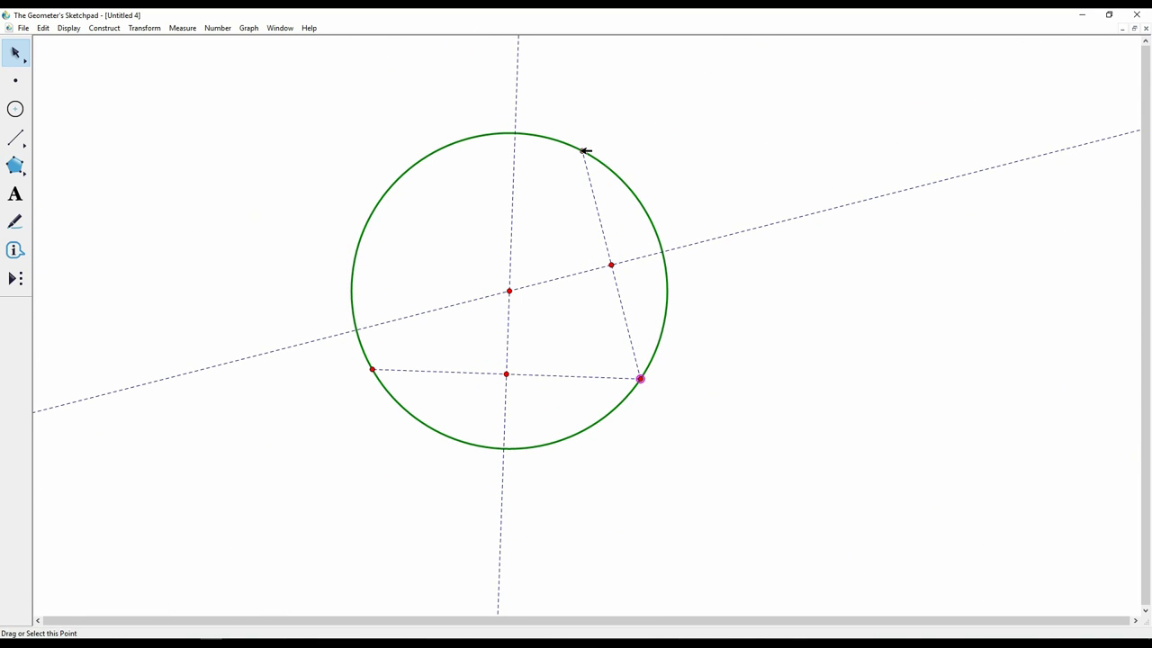
{"action": "left_click_drag", "start_coordinate": [585, 151], "coordinate": [733, 313]}
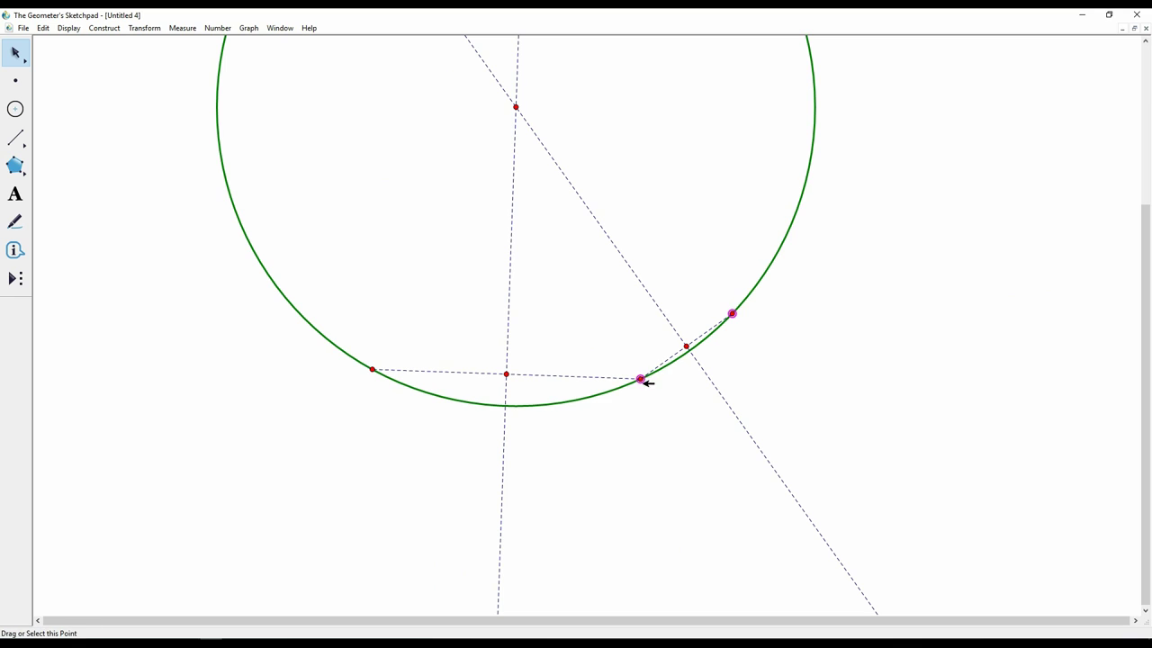
{"action": "left_click_drag", "start_coordinate": [640, 378], "coordinate": [660, 433]}
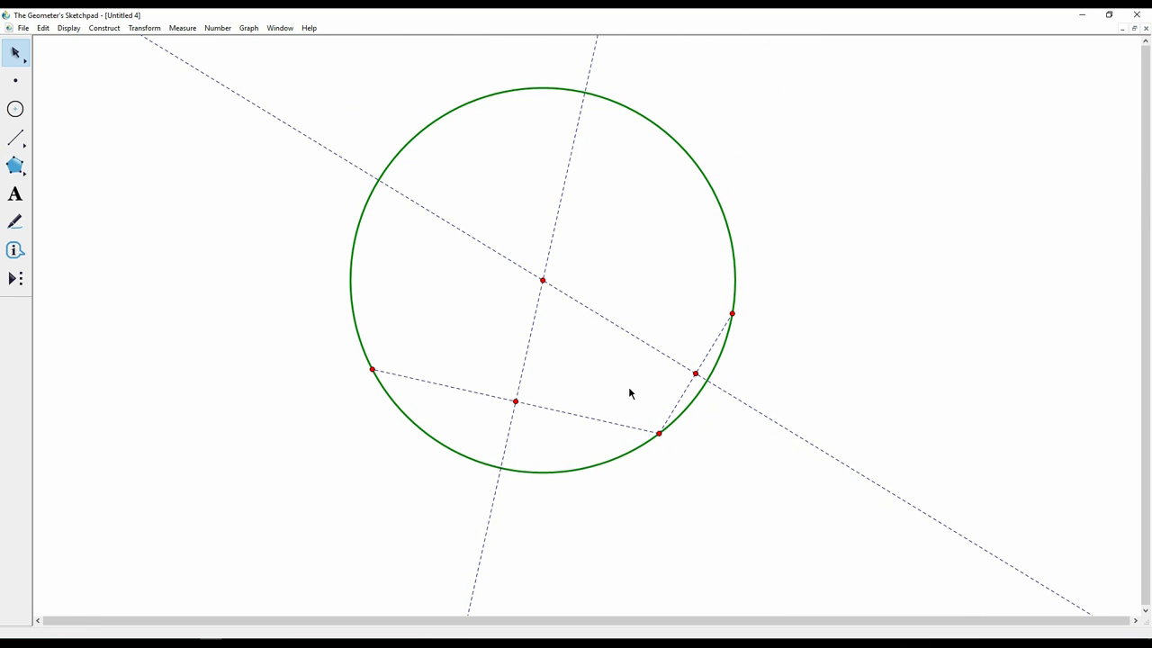
{"action": "left_click_drag", "start_coordinate": [664, 434], "coordinate": [628, 330]}
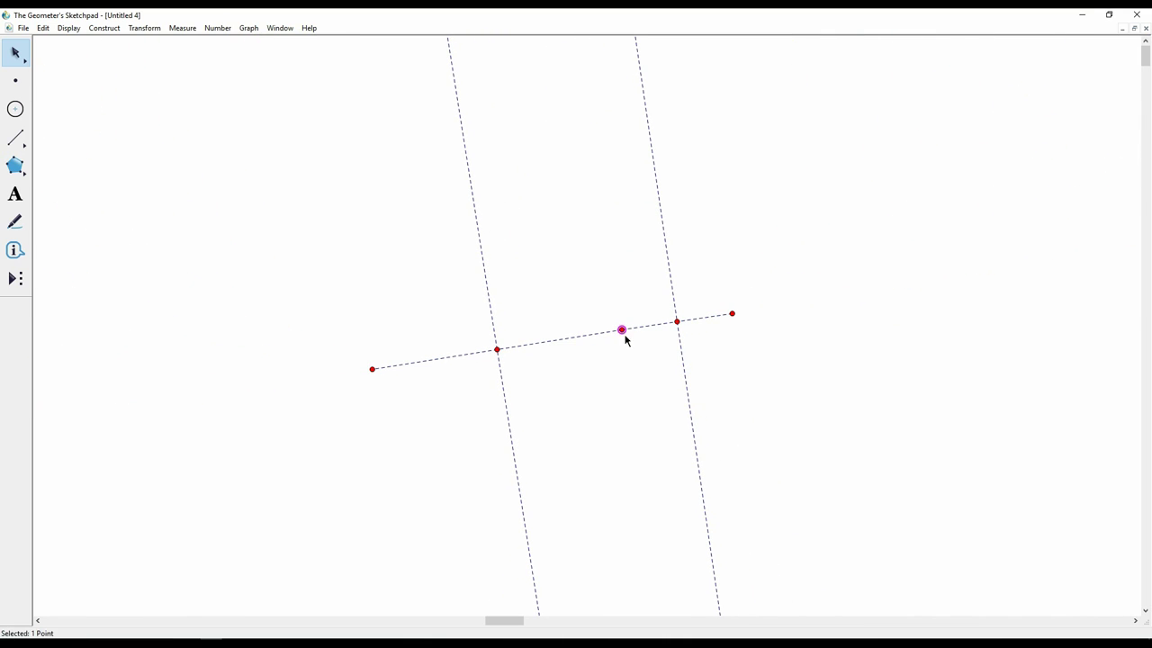
Step: Deselect, then drag the shared endpoint and the left endpoint to new positions
{"action": "left_click", "coordinate": [630, 354]}
{"action": "left_click_drag", "start_coordinate": [622, 329], "coordinate": [606, 463]}
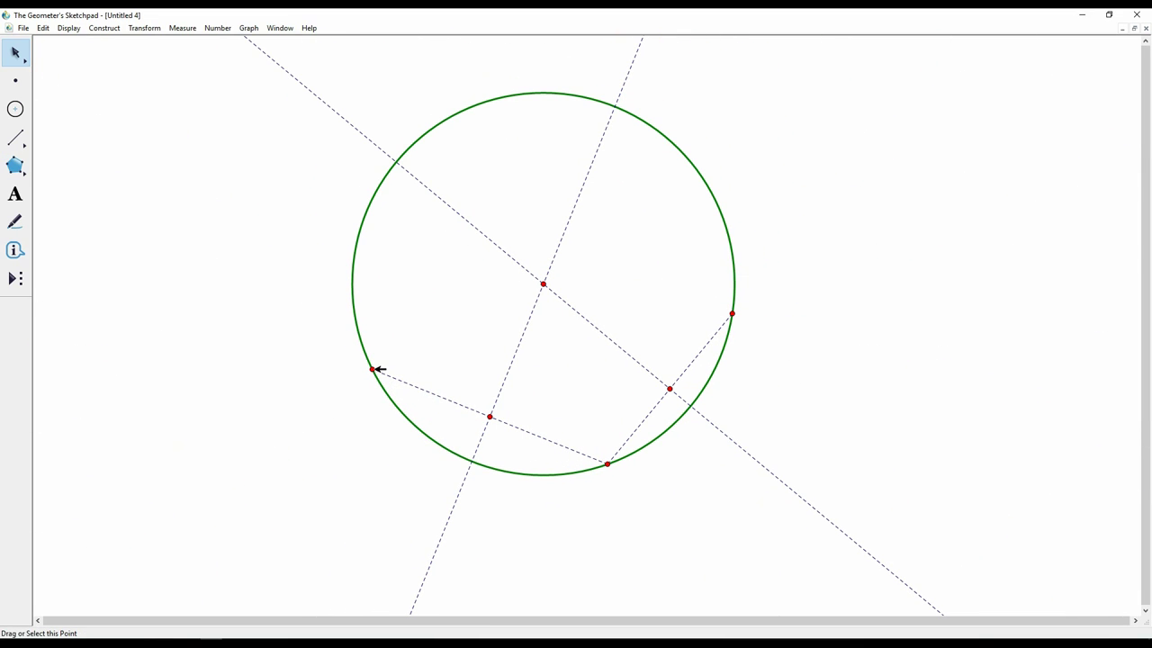
{"action": "left_click_drag", "start_coordinate": [376, 369], "coordinate": [580, 499]}
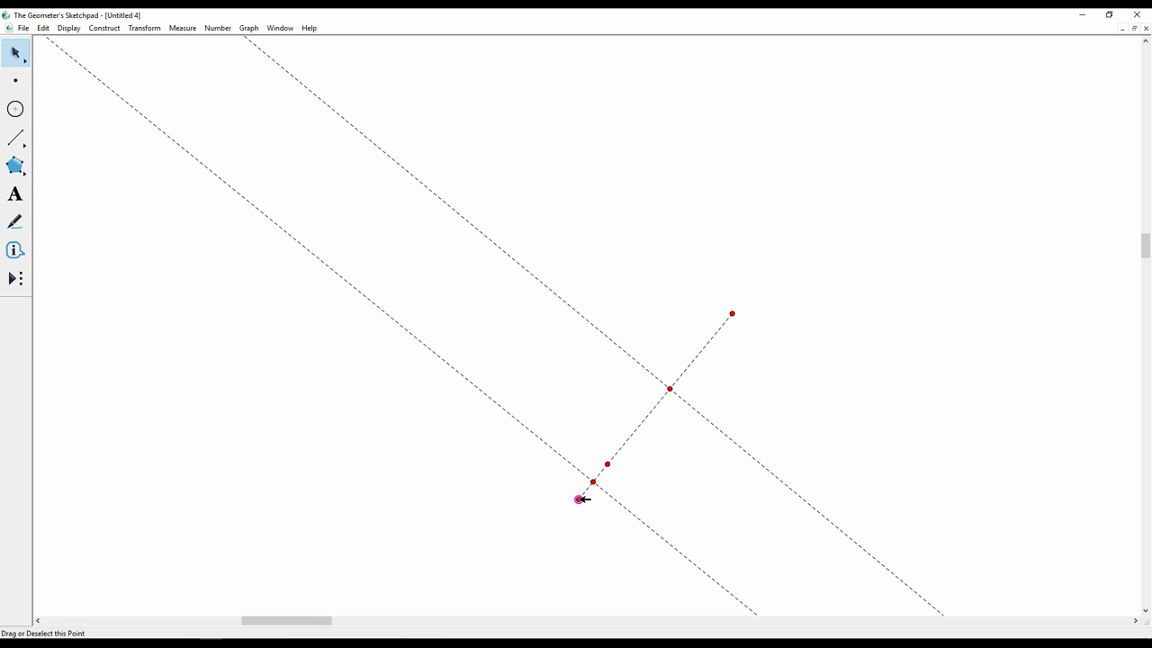
Step: Drag the three endpoints into a new arrangement, ending with one at the circle's top
{"action": "left_click_drag", "start_coordinate": [578, 498], "coordinate": [417, 432]}
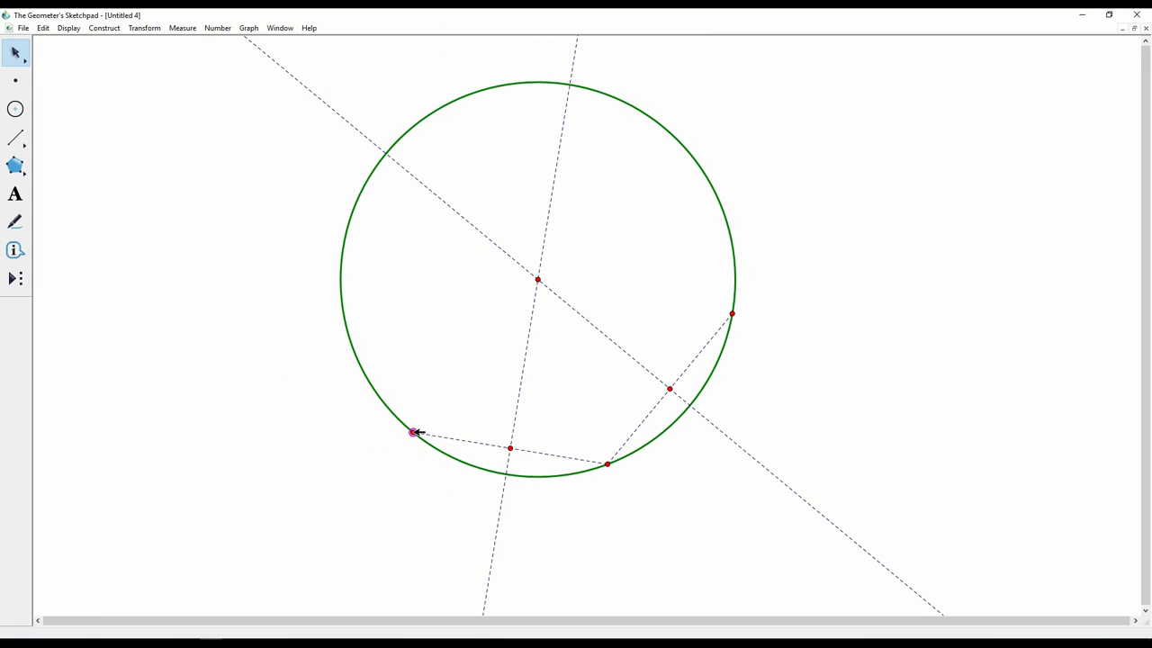
{"action": "left_click_drag", "start_coordinate": [611, 463], "coordinate": [717, 464]}
{"action": "left_click_drag", "start_coordinate": [735, 314], "coordinate": [616, 456]}
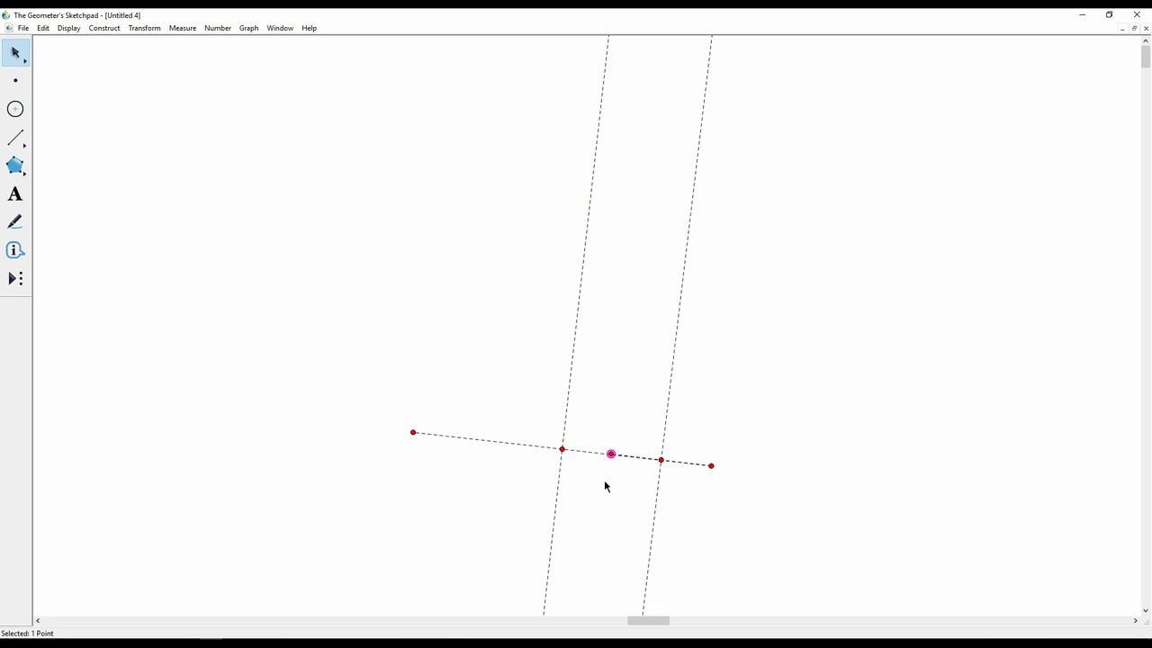
{"action": "left_click_drag", "start_coordinate": [613, 454], "coordinate": [825, 381]}
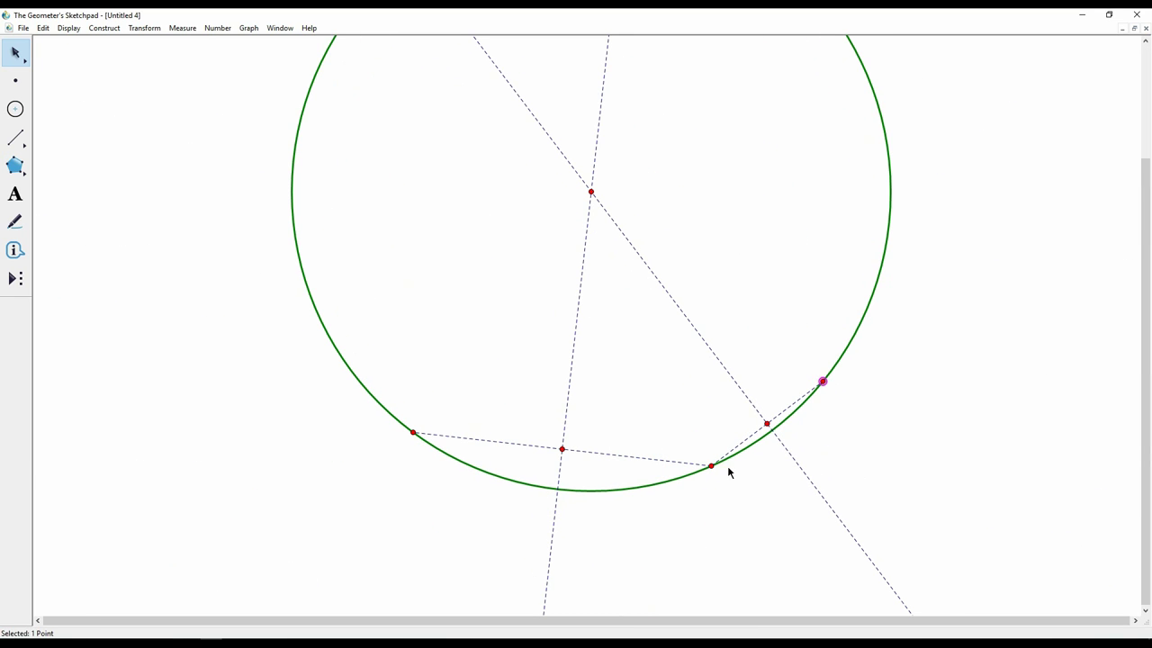
{"action": "left_click_drag", "start_coordinate": [712, 464], "coordinate": [634, 153]}
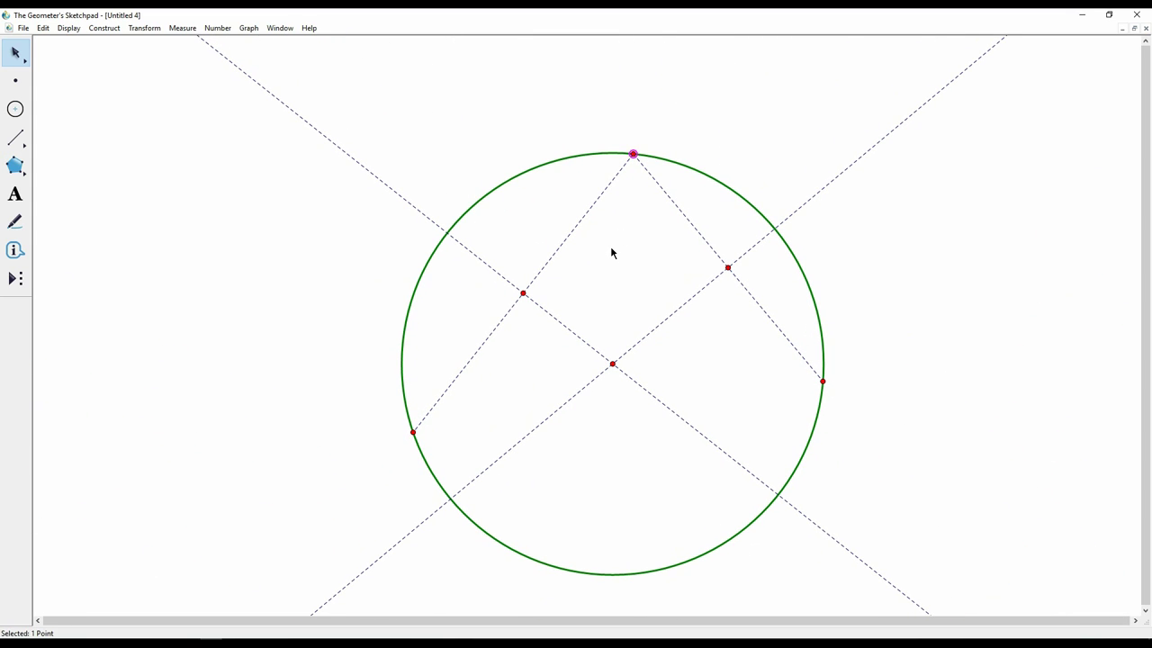